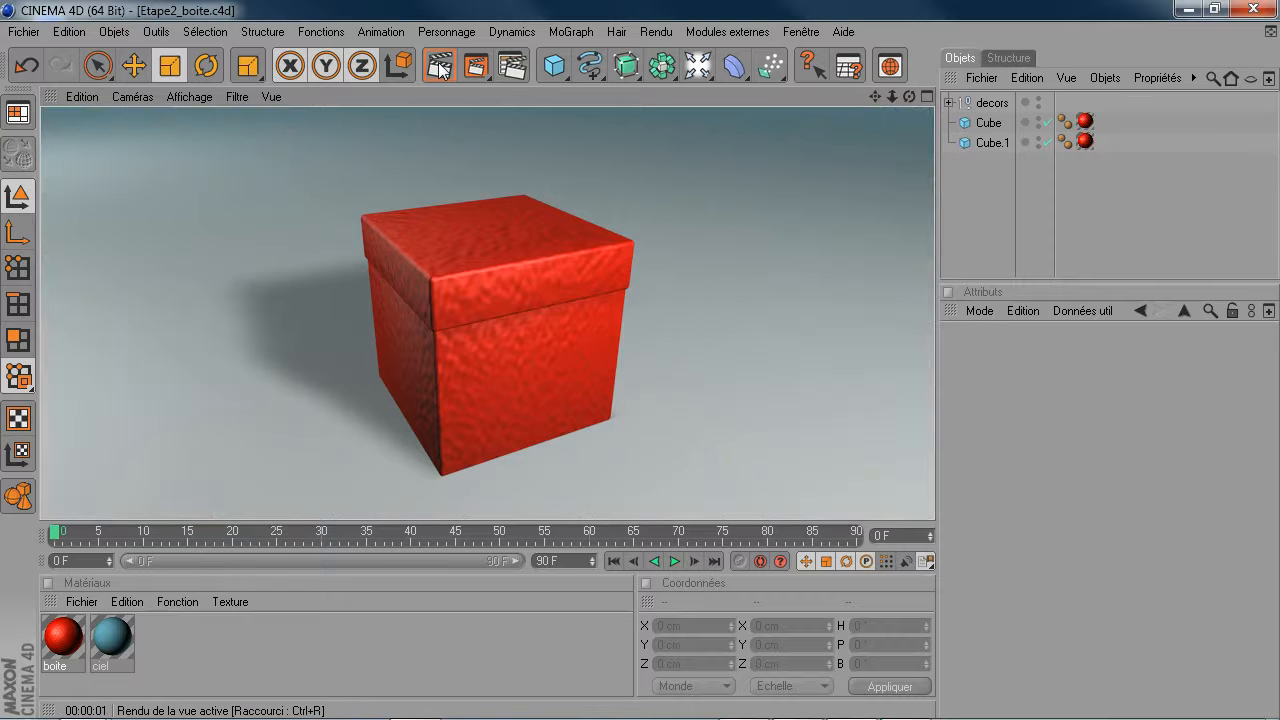
Step: Add a cube primitive to the scene and set its Y position to 100 cm
click(652, 186)
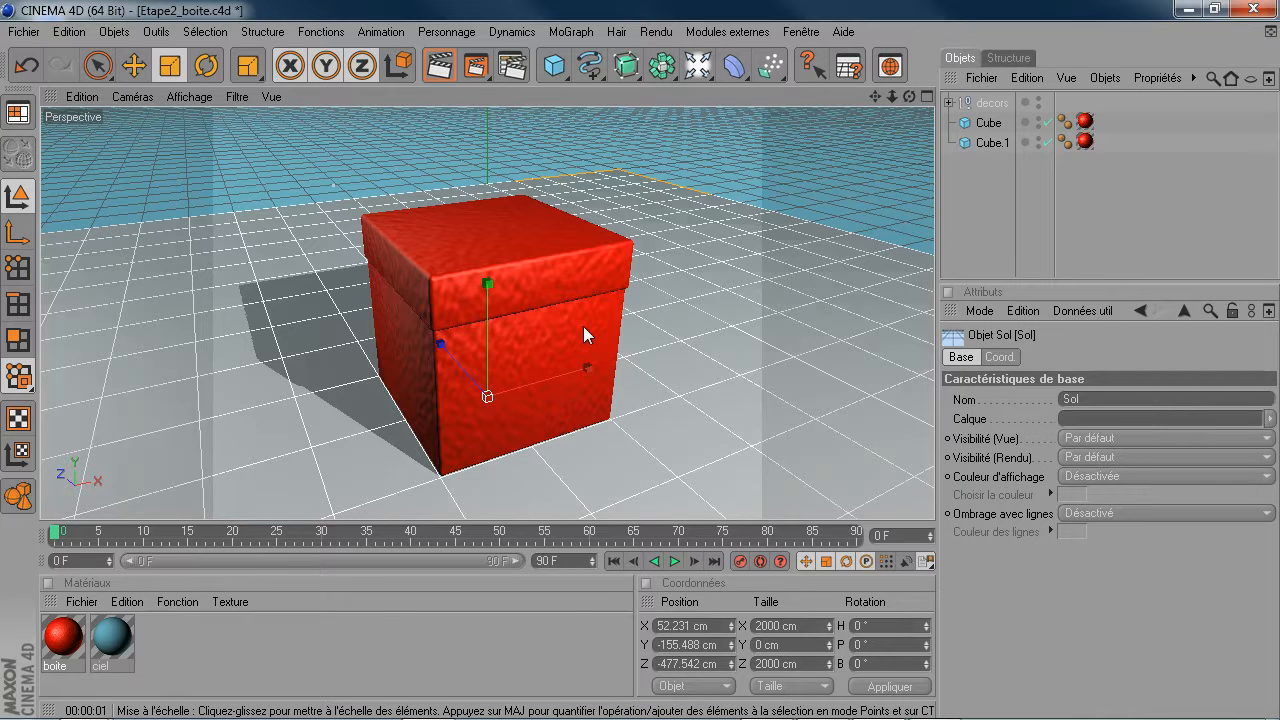
click(554, 66)
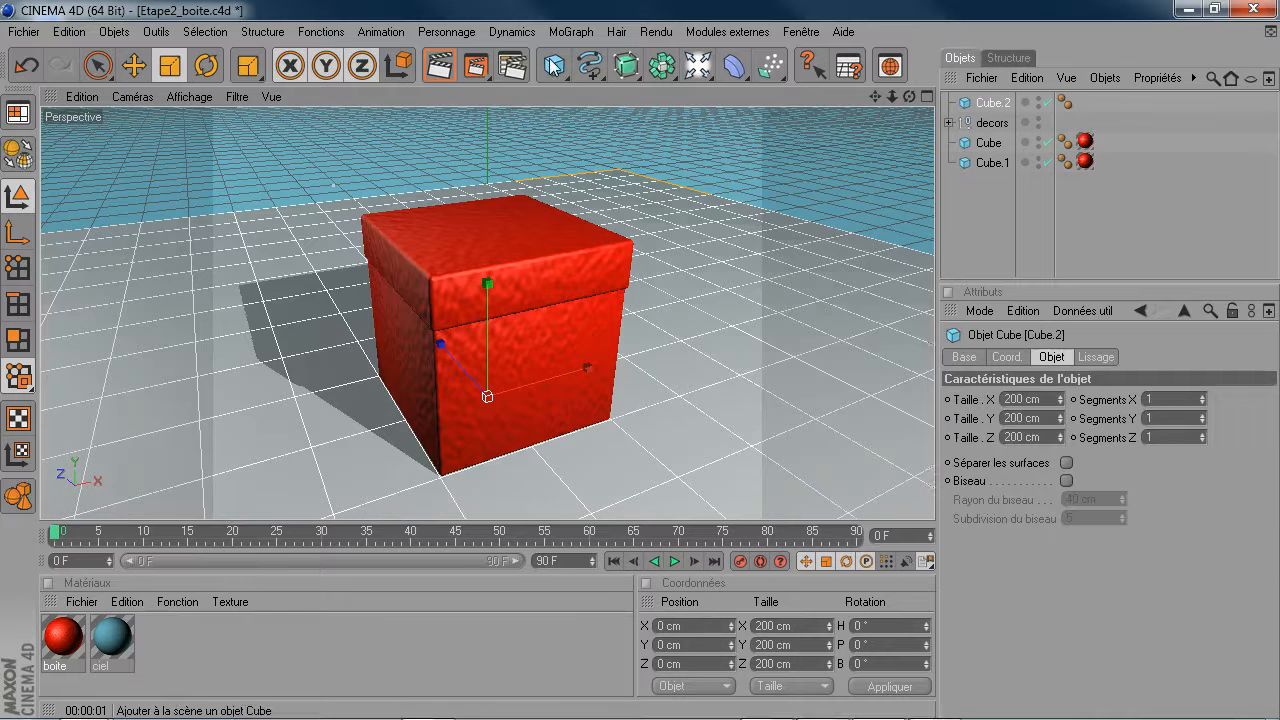
click(701, 645)
text(100)
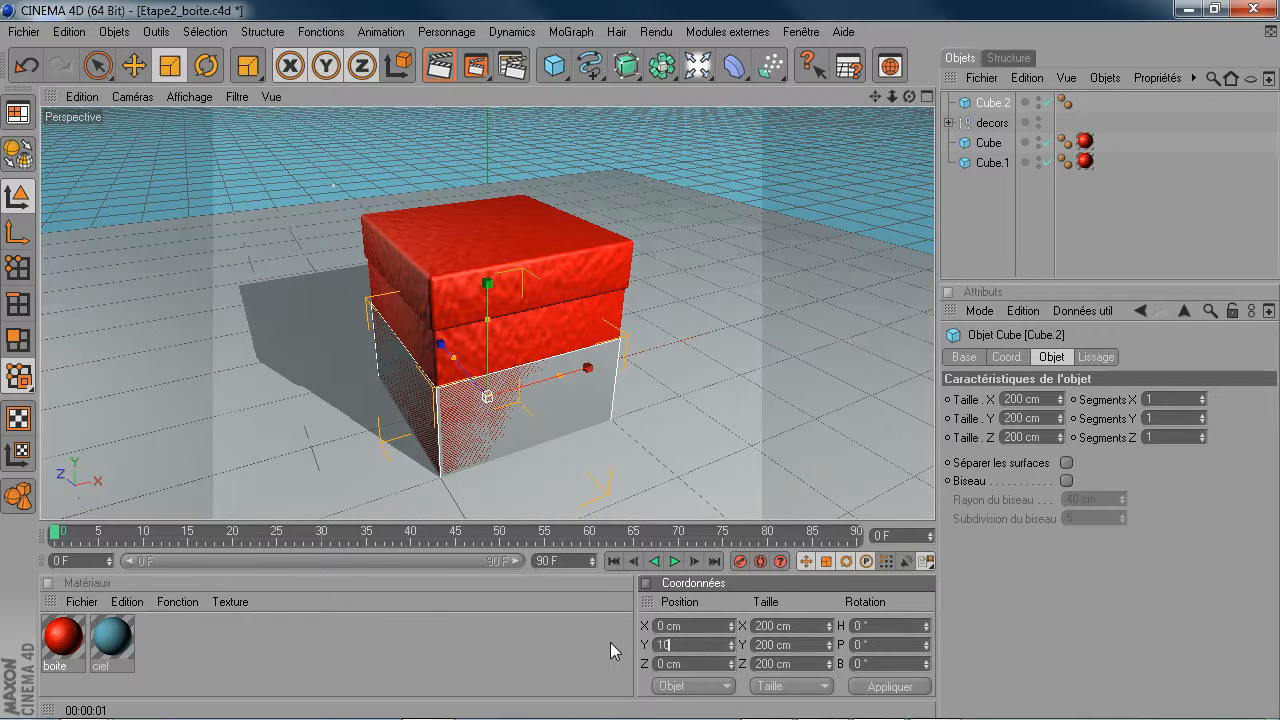
key(Return)
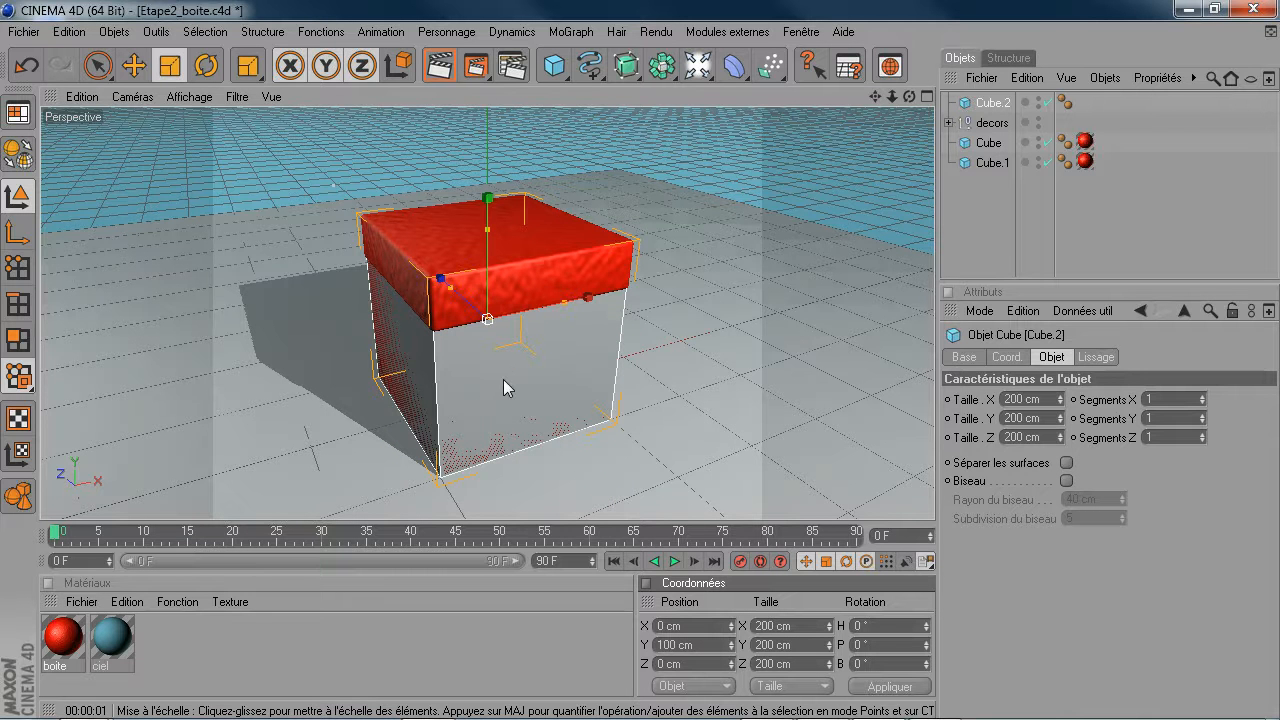
Step: Scale the new cube uniformly to about 209 cm, and thin it along Z to a band about 37 cm wide
click(170, 67)
drag(489, 320, 498, 321)
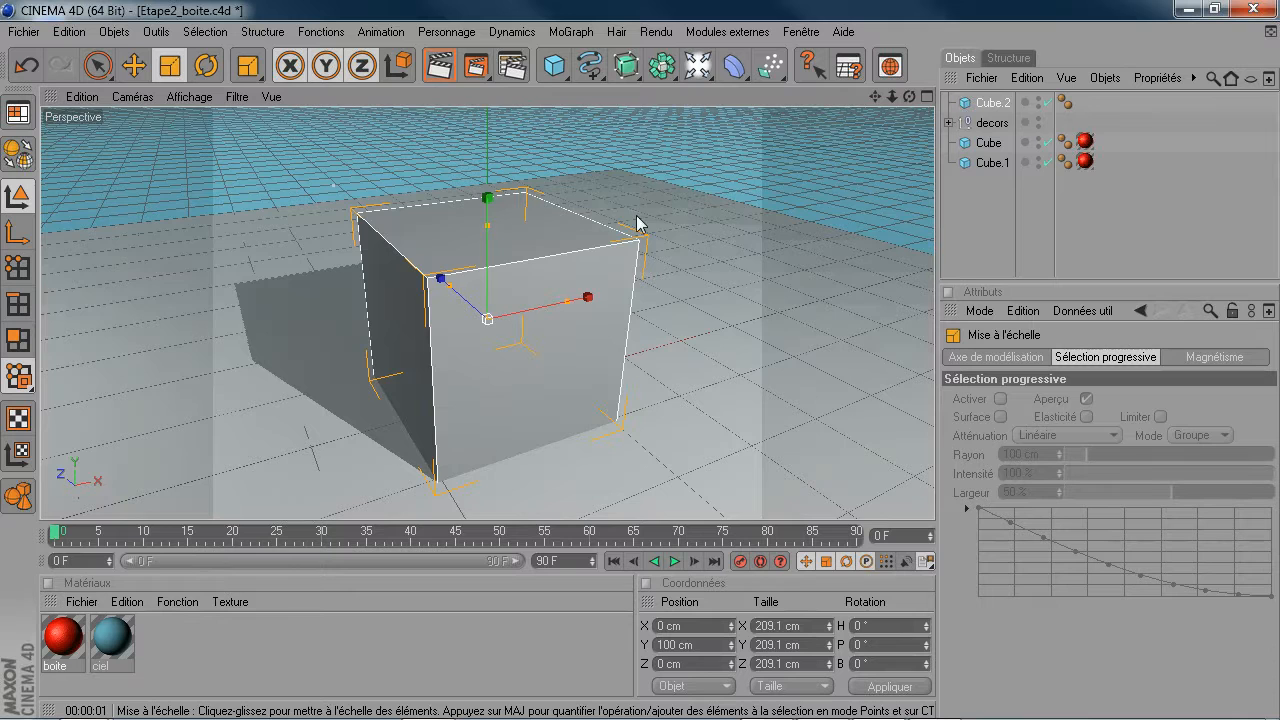
alt+drag(309, 345, 473, 330)
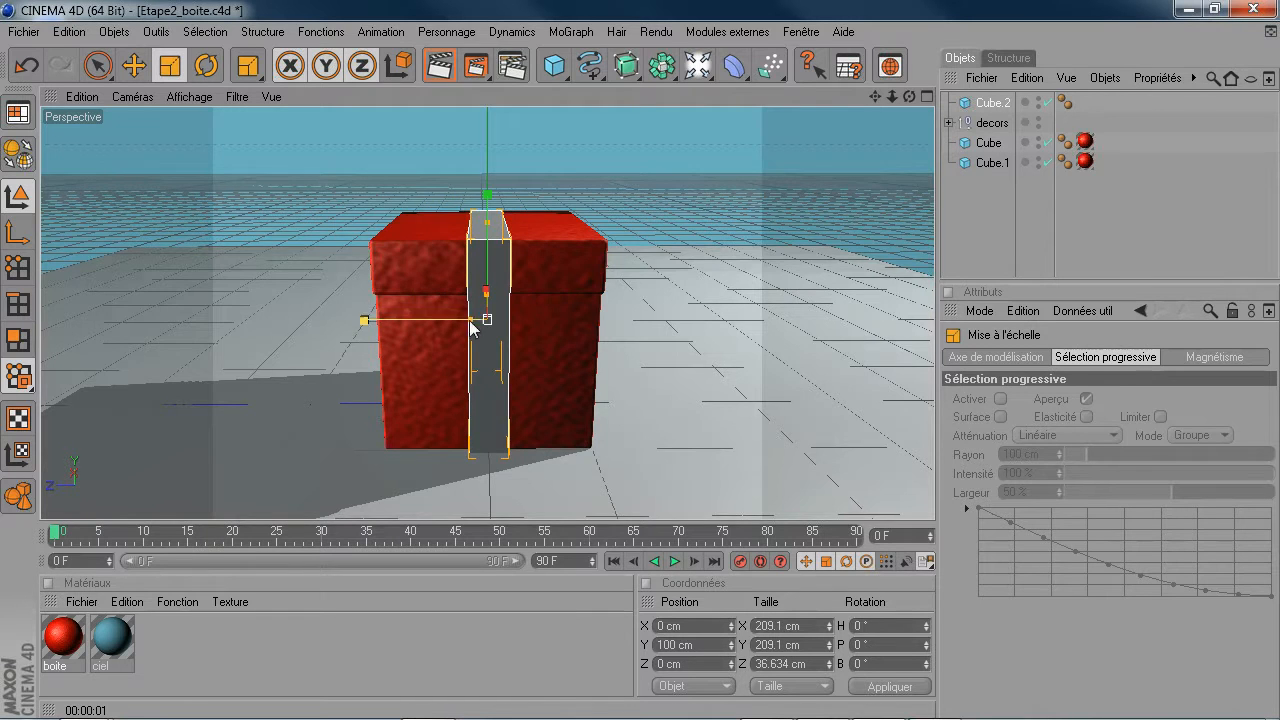
alt+drag(390, 322, 246, 376)
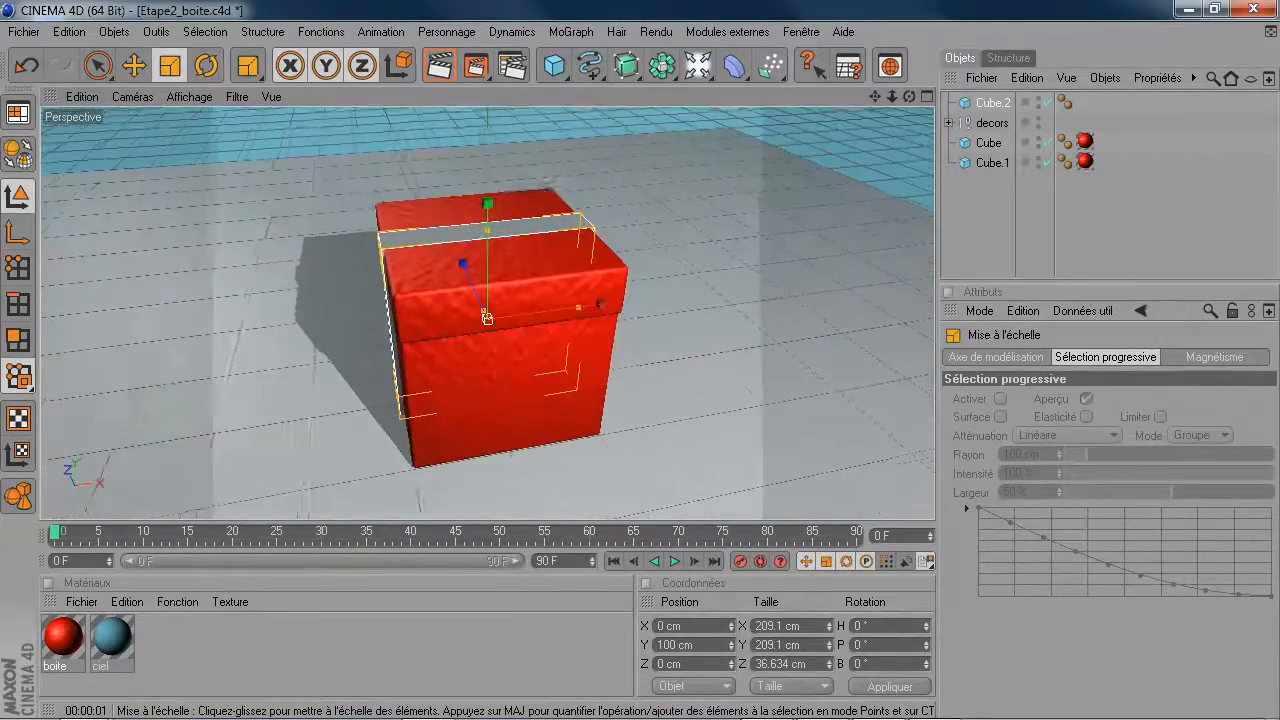
Step: Move the thin band up above the box to a Y position of about 205 cm
click(134, 67)
drag(487, 318, 500, 206)
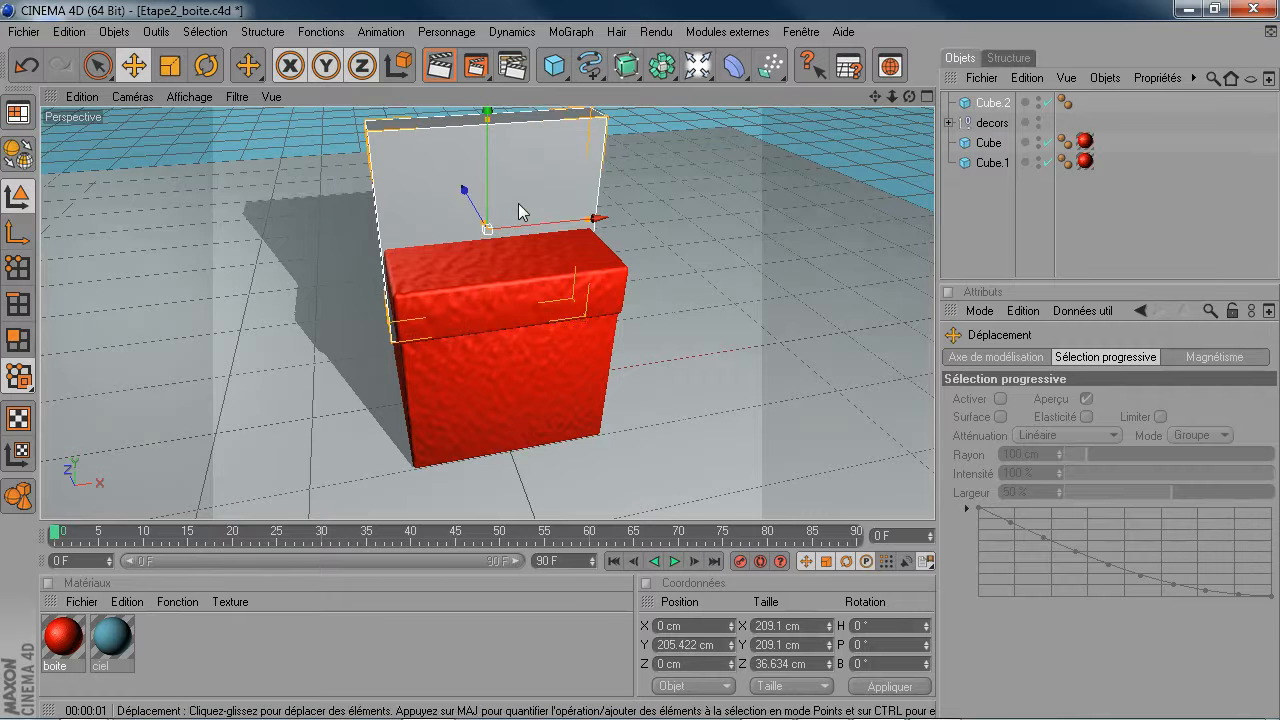
scroll(519, 210, up, 5)
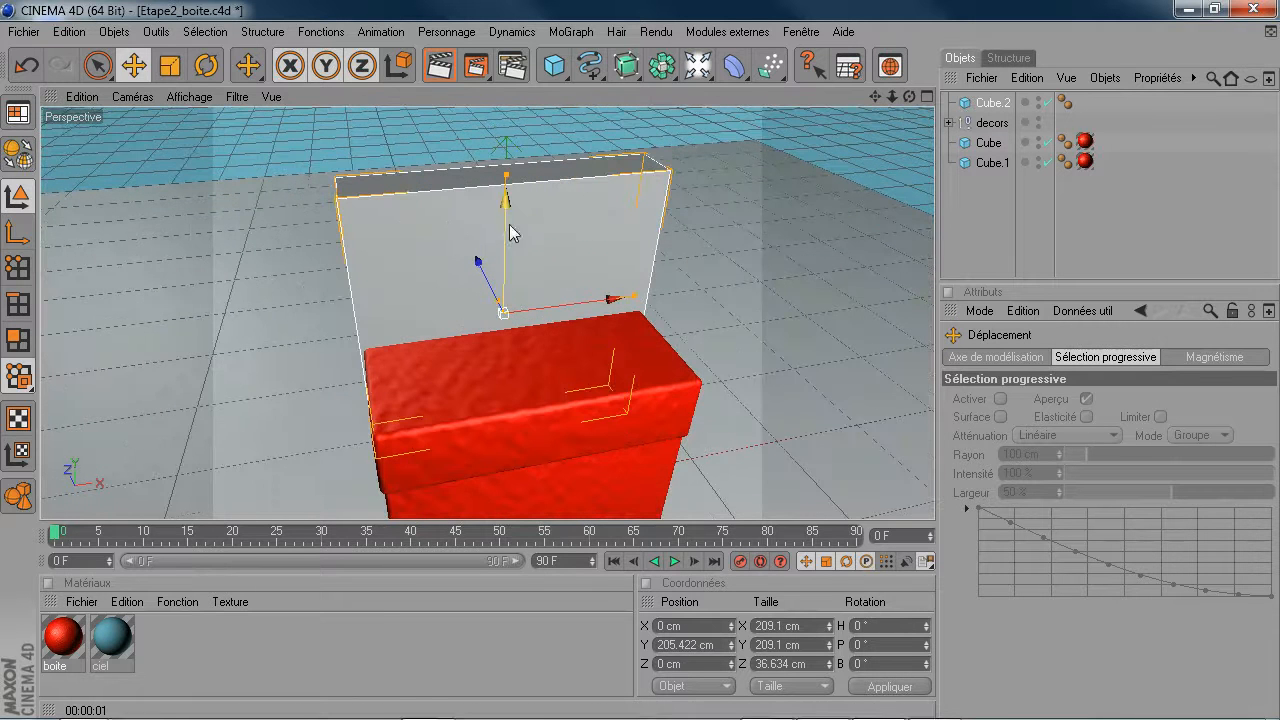
Step: Convert the band into an editable polygon object and switch to polygon mode
alt+drag(437, 265, 370, 265)
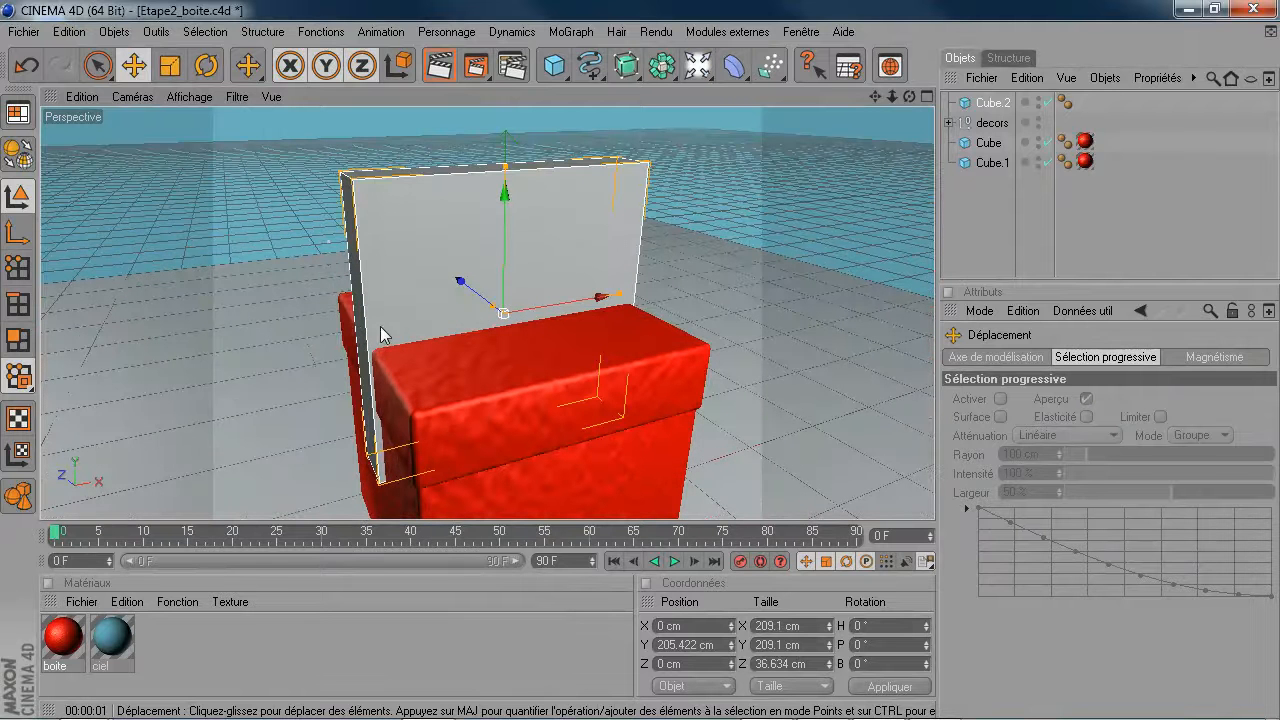
click(20, 155)
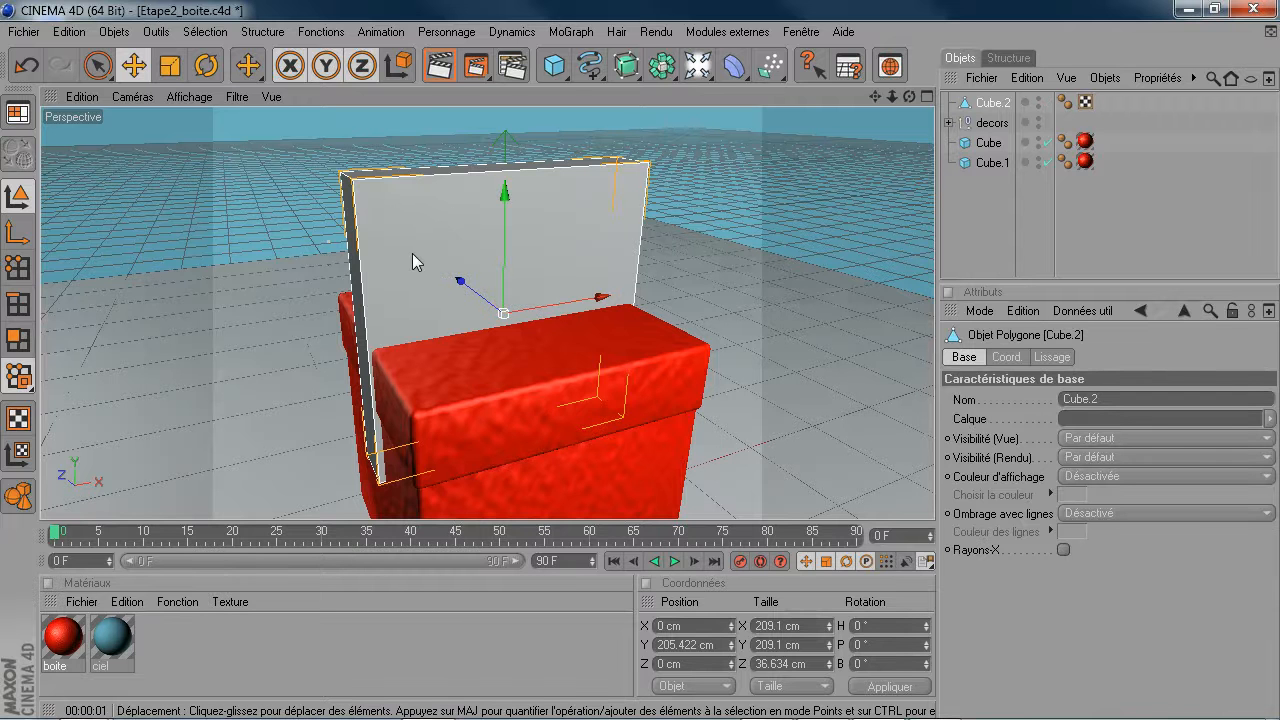
click(18, 340)
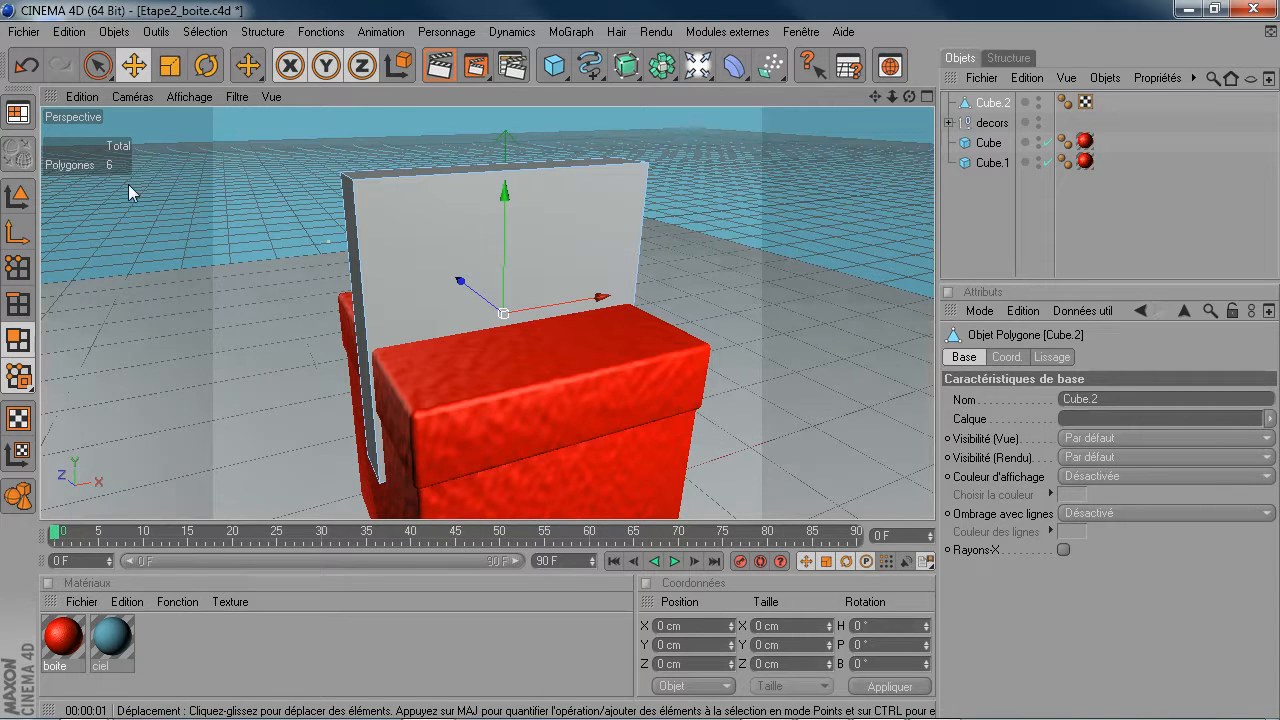
Step: Display the perspective view's Affichage frontal settings and toggle the Total de polygones readout off and back on
click(981, 312)
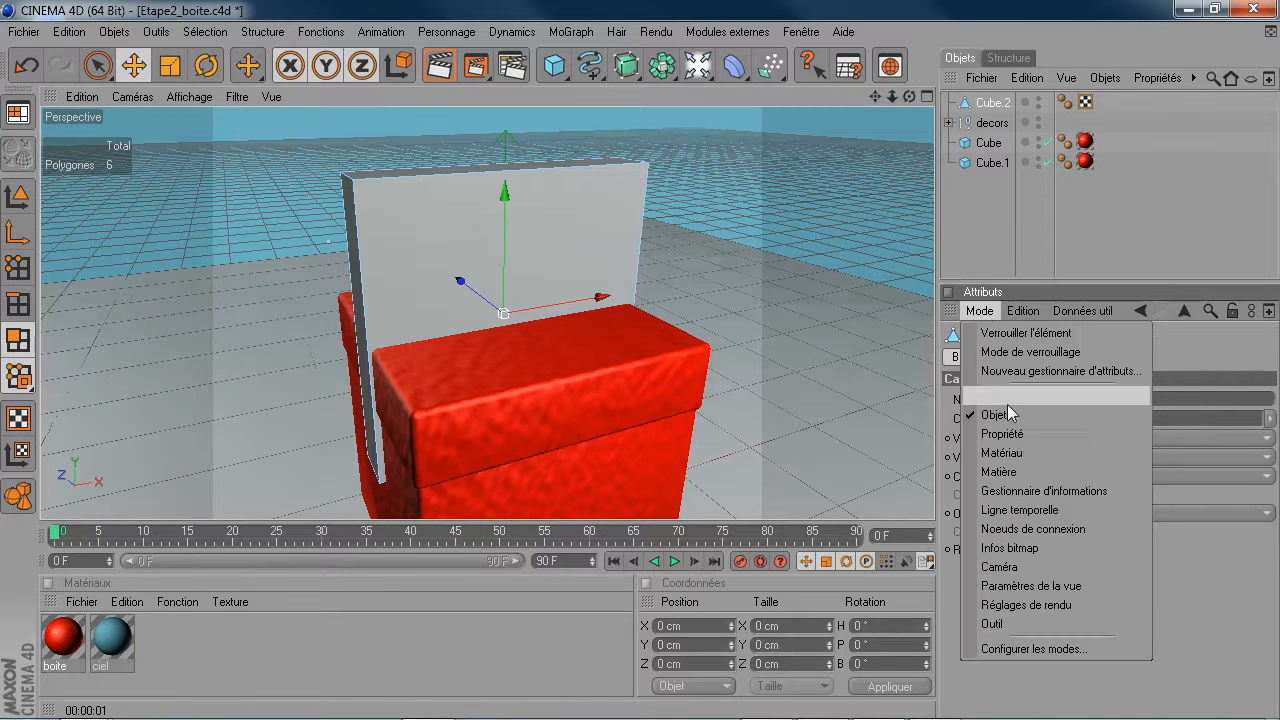
click(1028, 589)
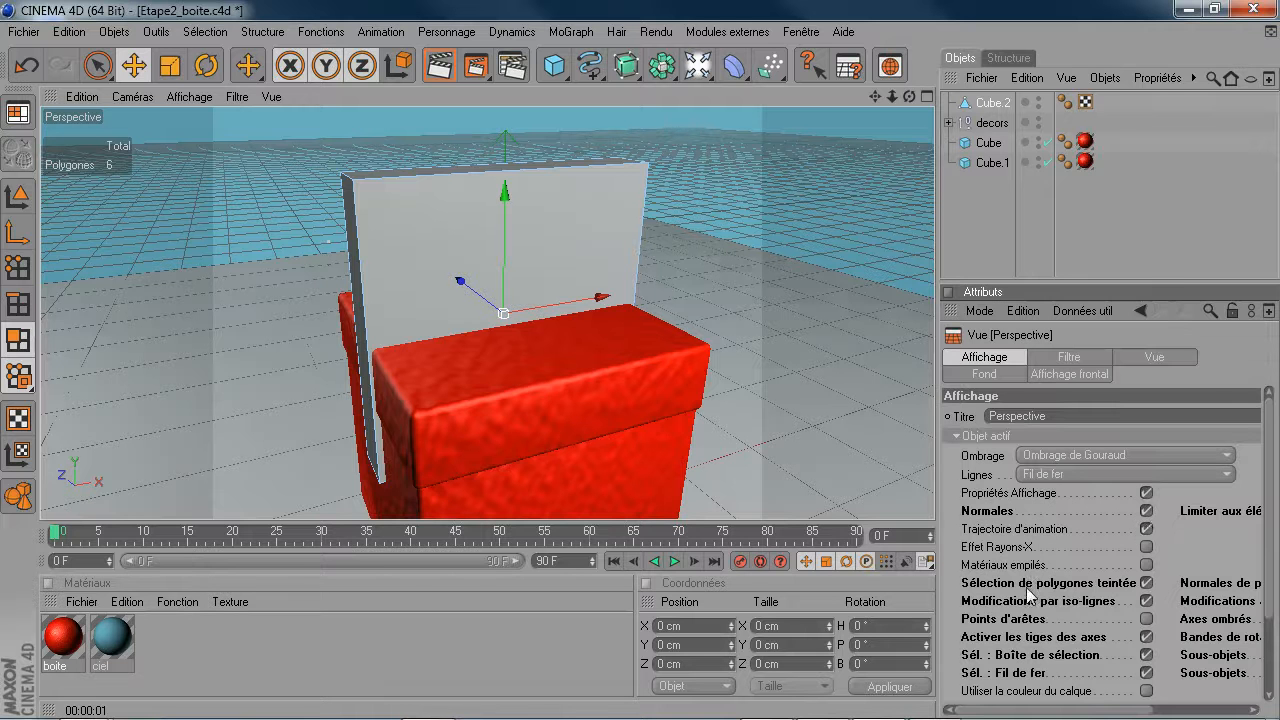
drag(940, 518, 845, 556)
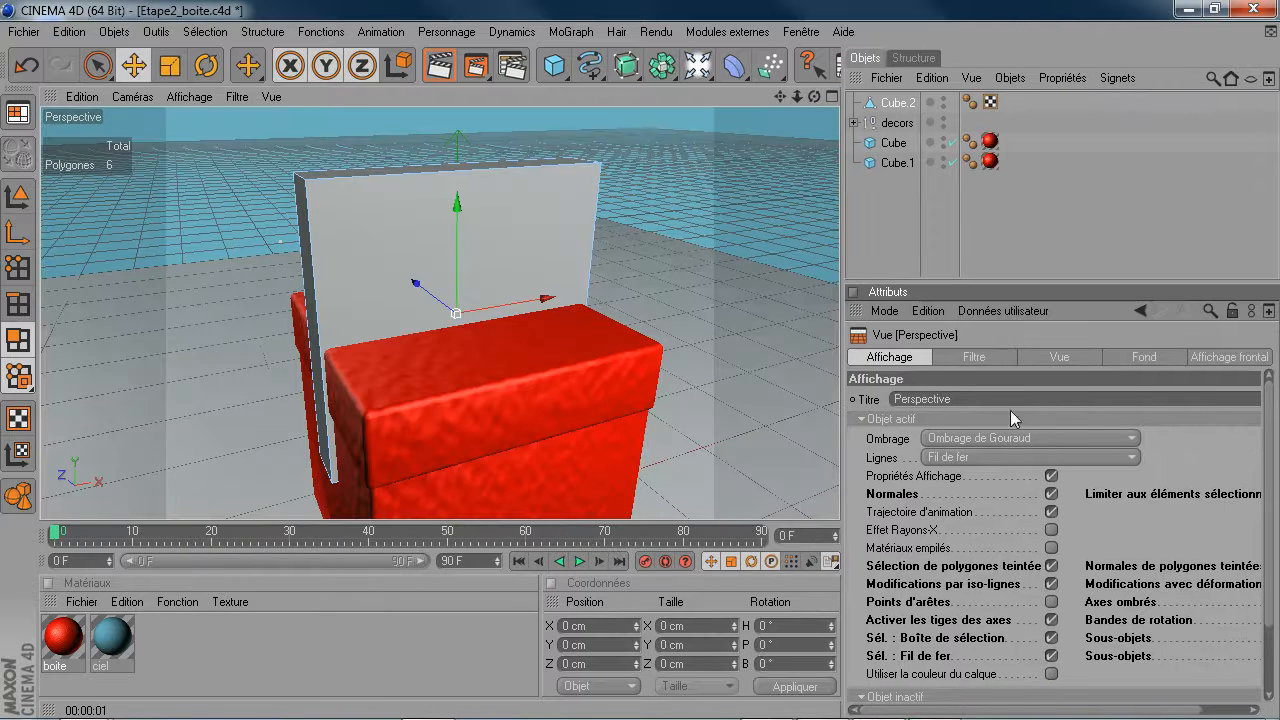
click(1212, 357)
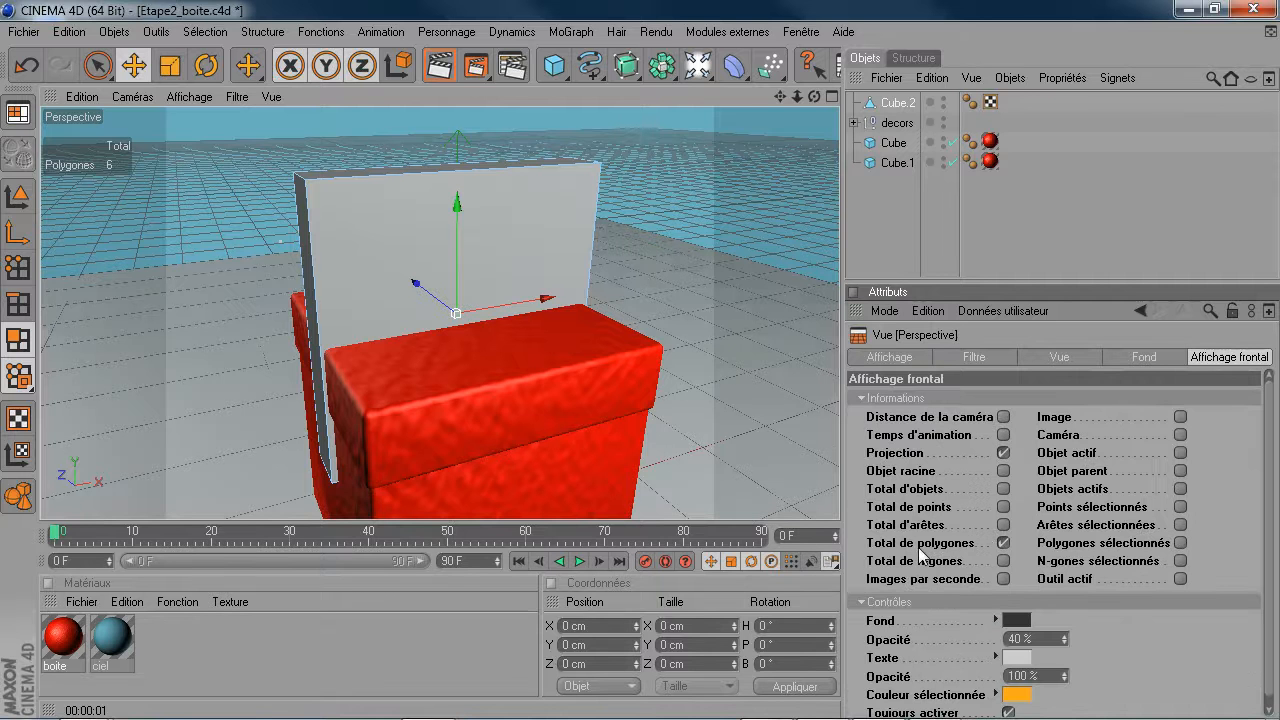
click(1004, 542)
click(1004, 542)
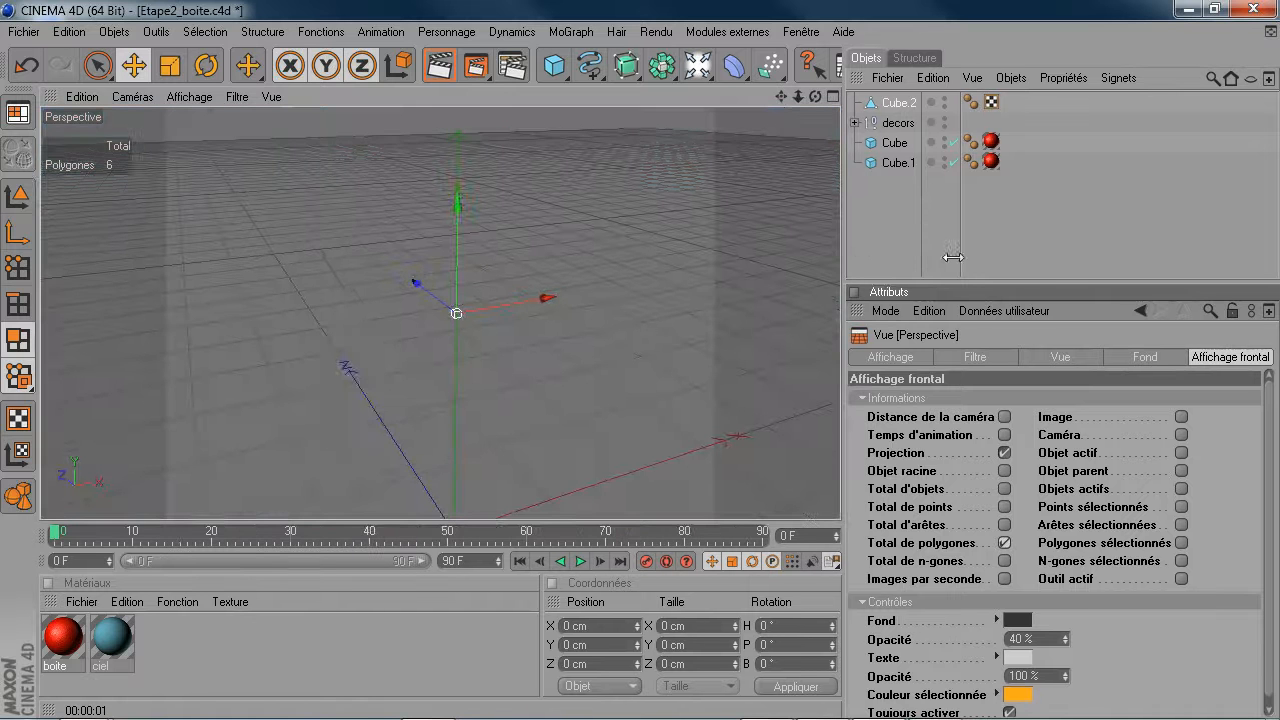
drag(953, 257, 1046, 265)
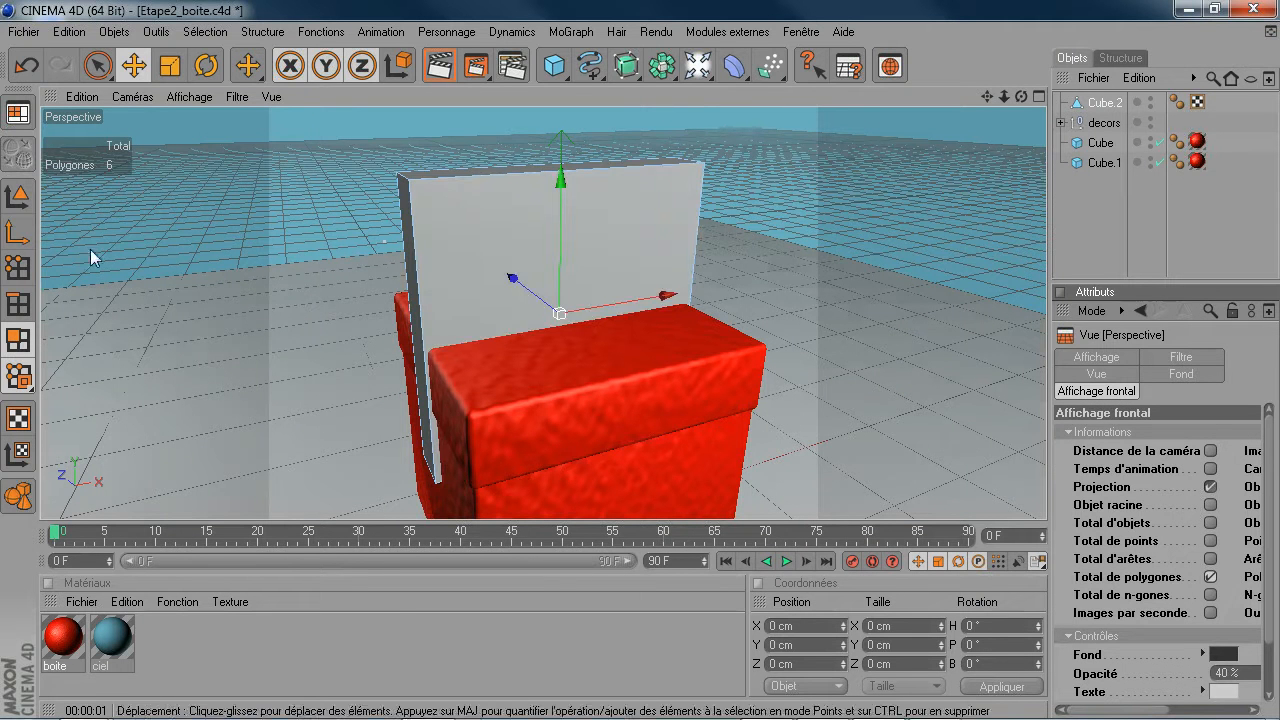
Step: Activate the live selection tool and try the edge and point modes, returning to polygon mode
click(19, 341)
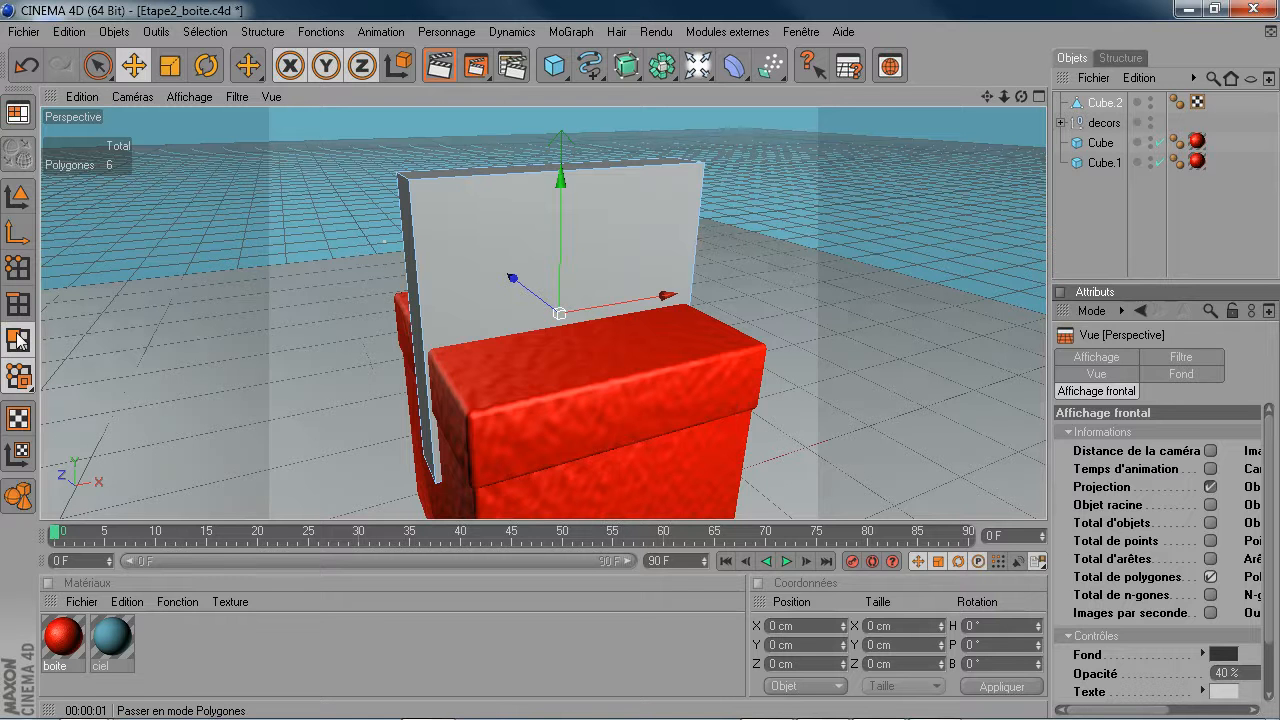
click(98, 66)
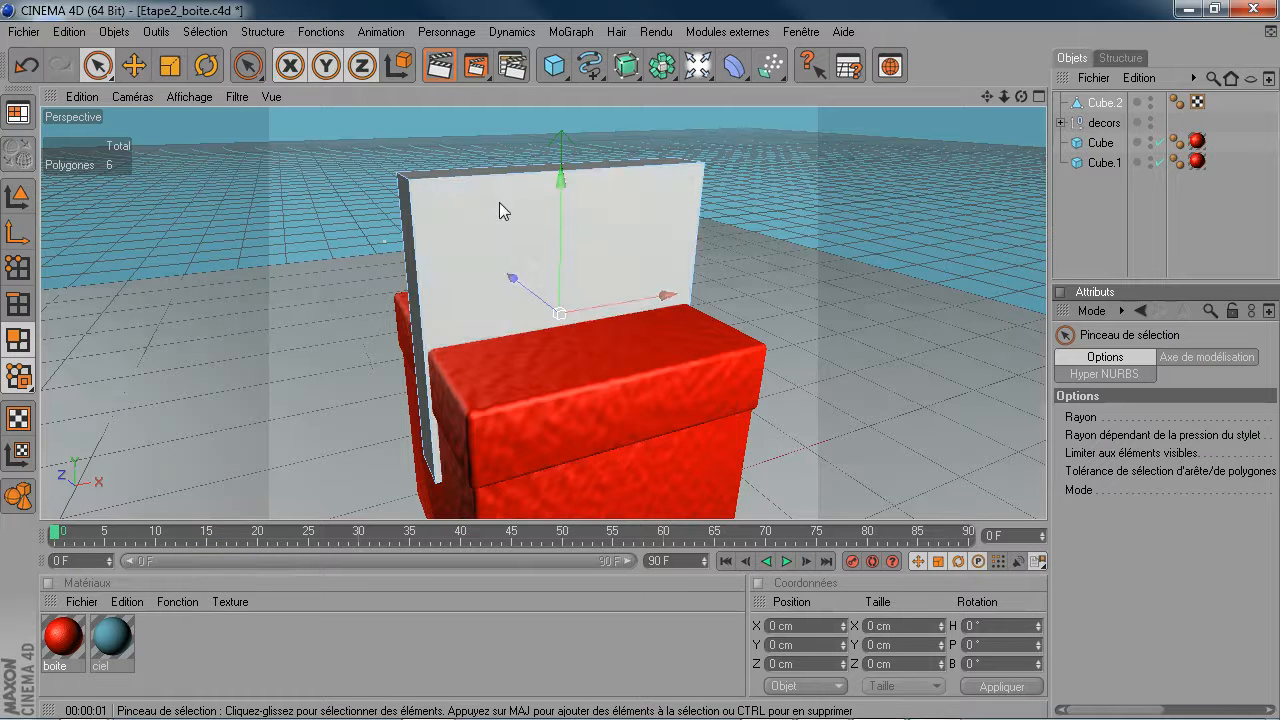
click(27, 302)
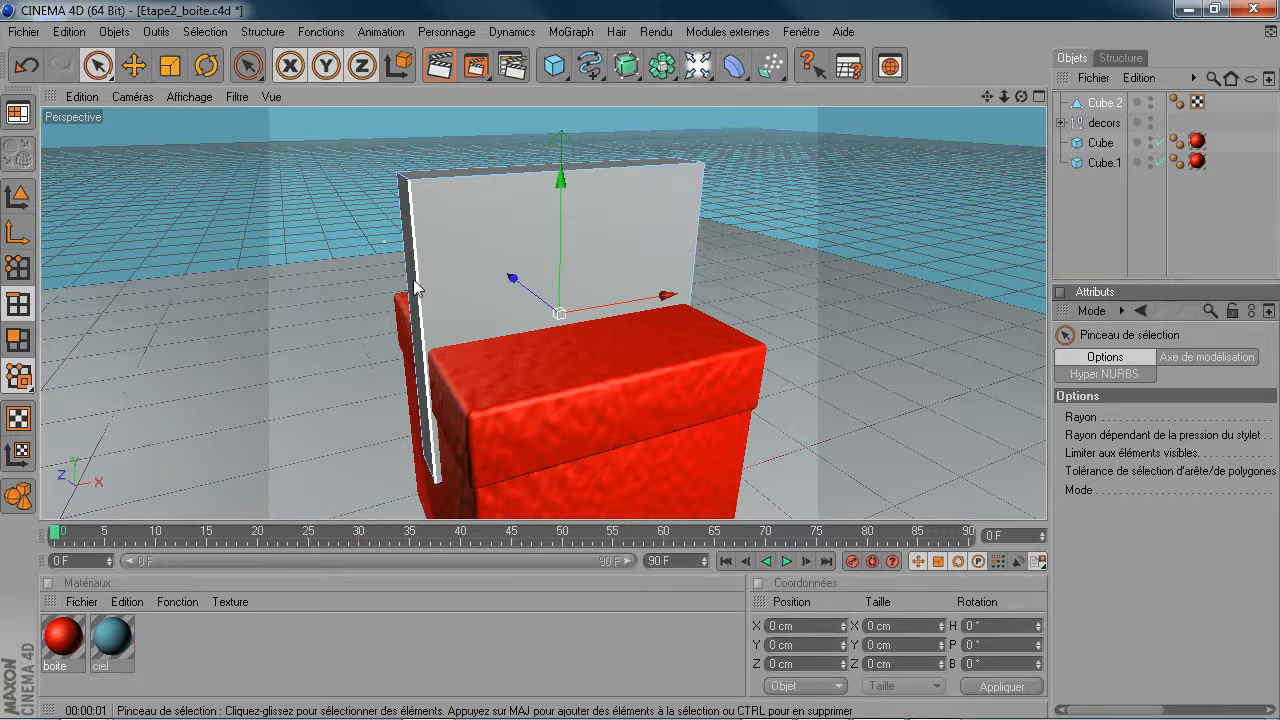
scroll(413, 265, up, 2)
scroll(265, 240, down, 1)
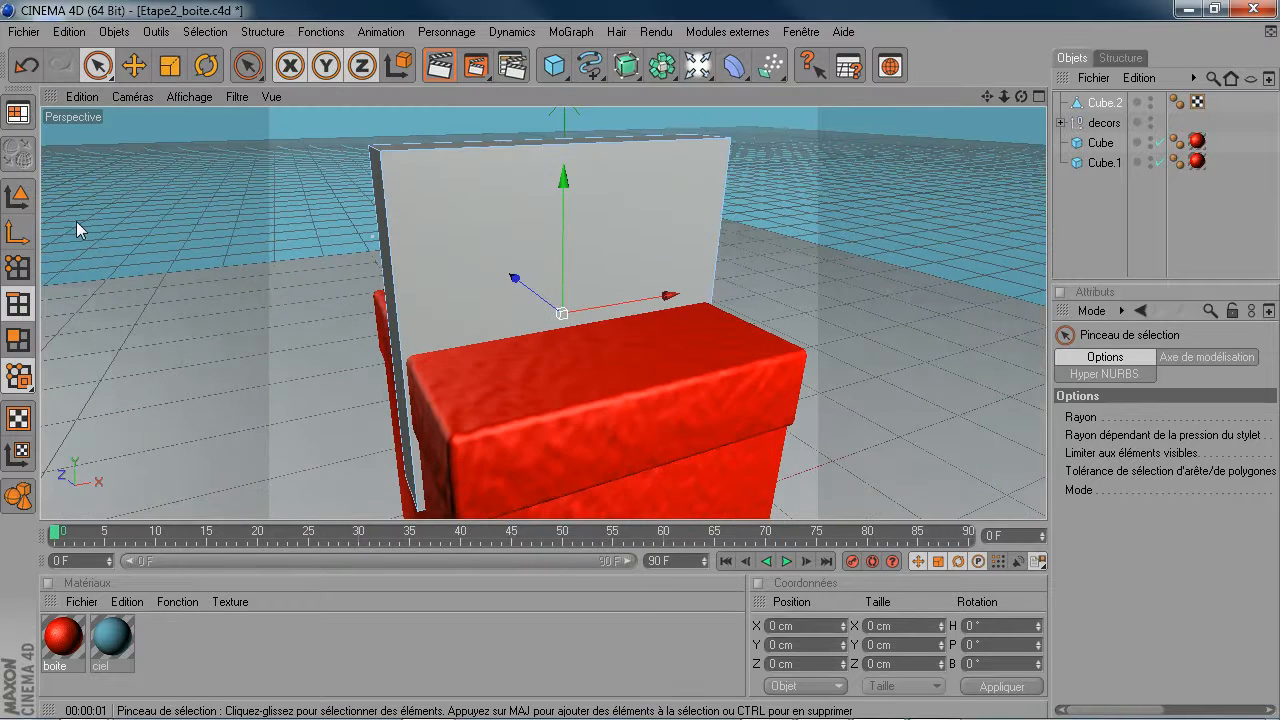
click(24, 267)
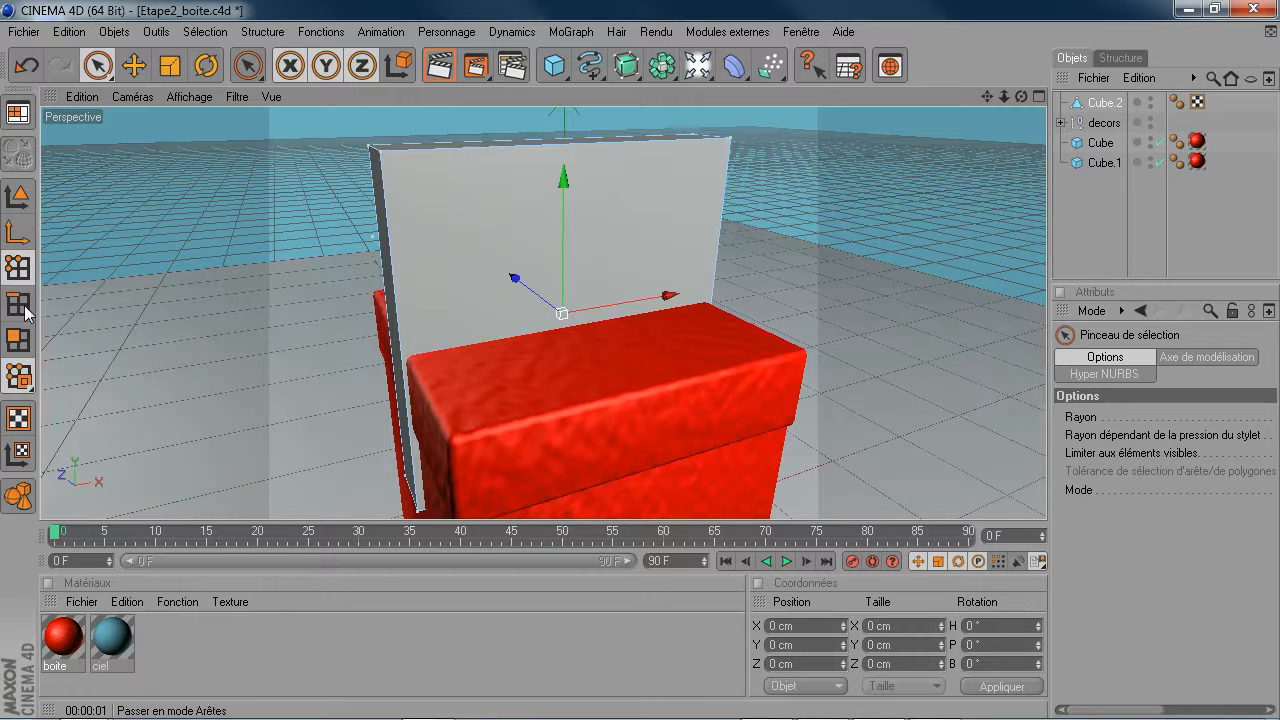
click(18, 340)
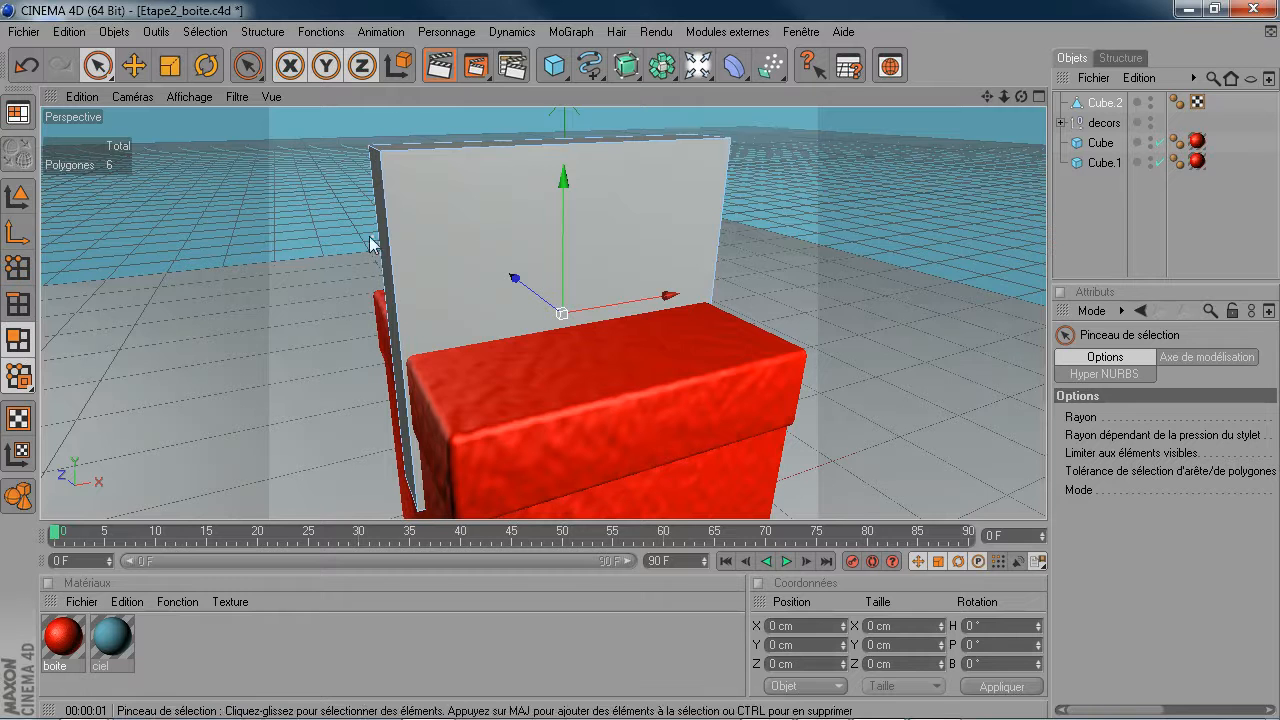
Step: Delete the band's large front and back polygons so only the narrow outer strip remains
click(465, 222)
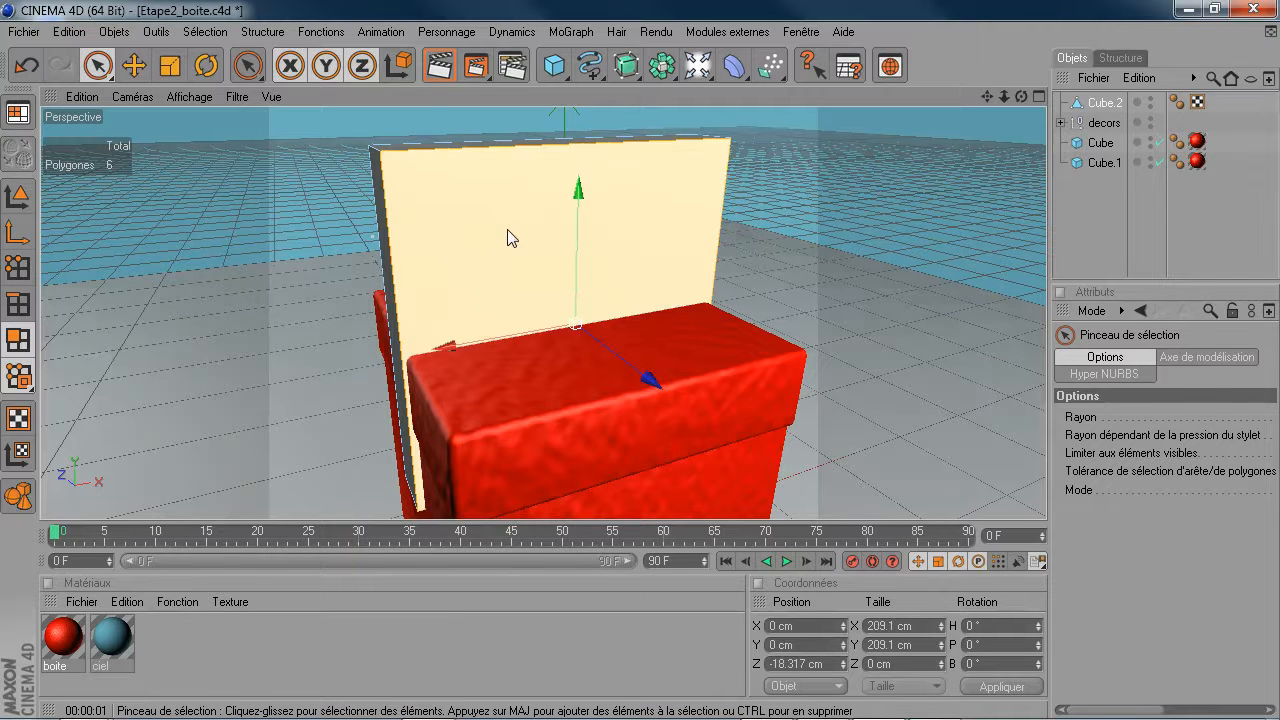
key(Delete)
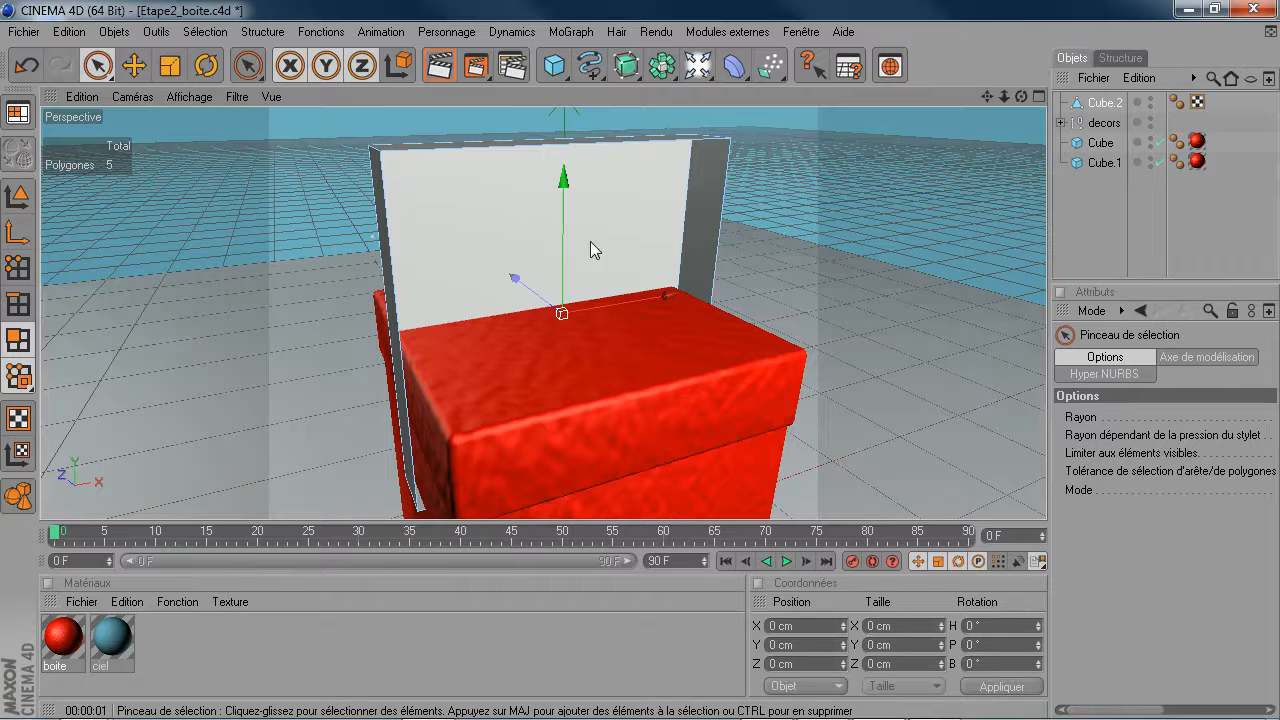
click(465, 218)
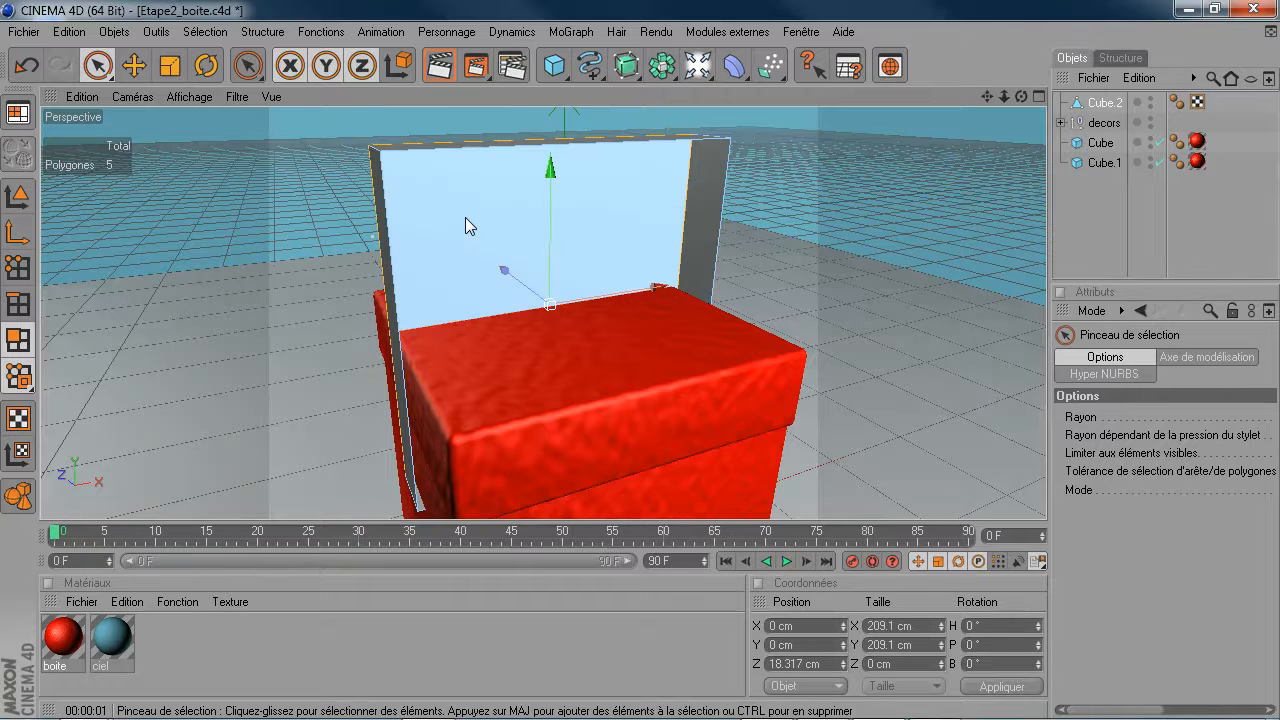
key(Delete)
Step: Return to model mode and lower the hollow band around the box to a Y position of about 101.5 cm
alt+drag(320, 244, 368, 288)
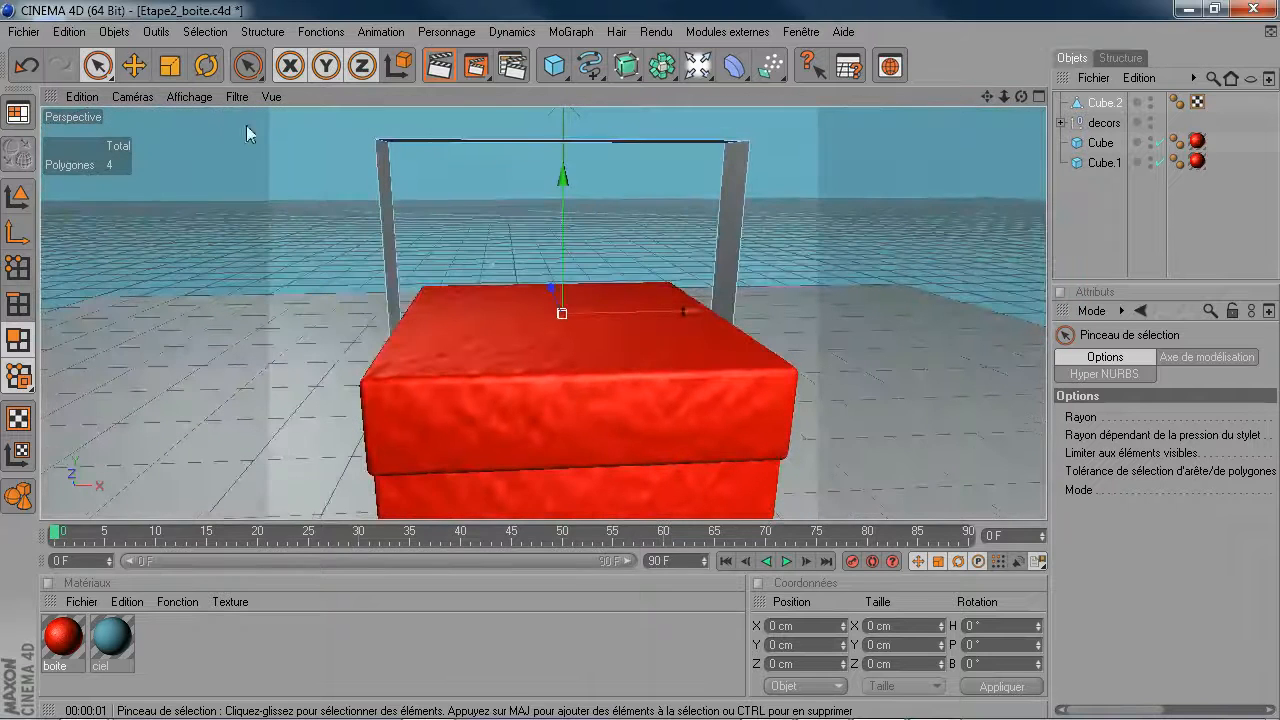
click(15, 200)
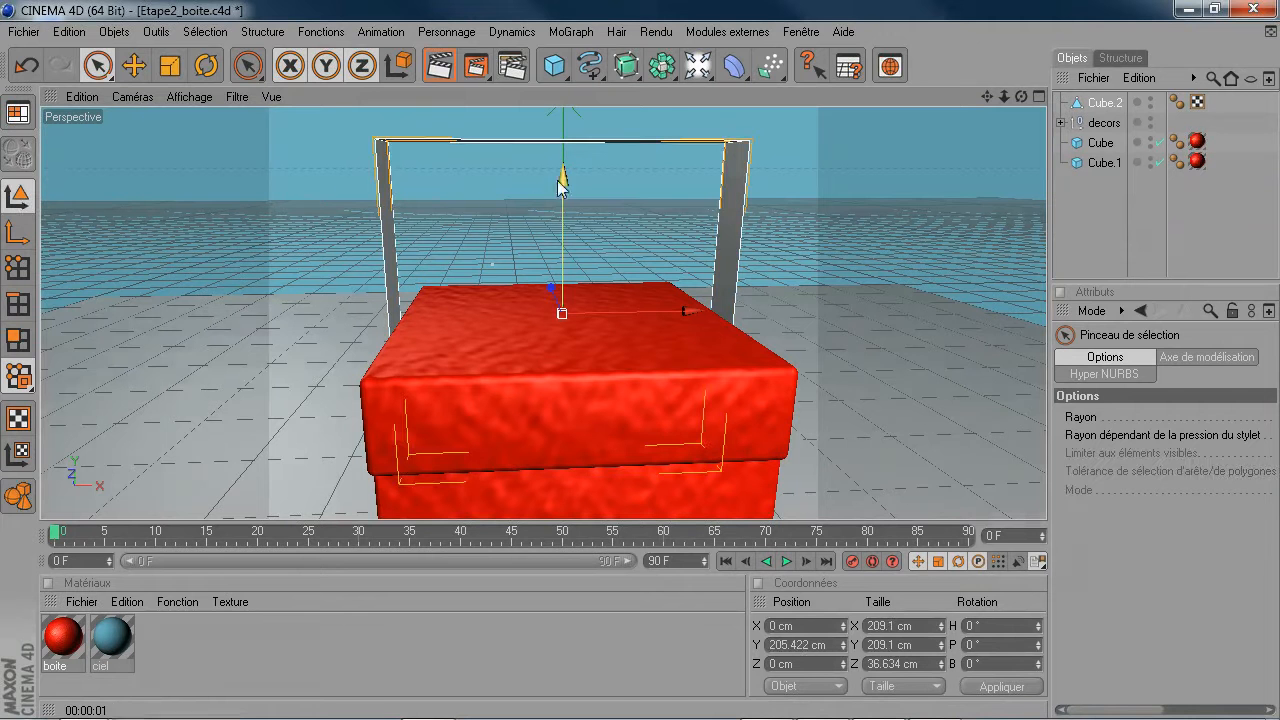
click(140, 67)
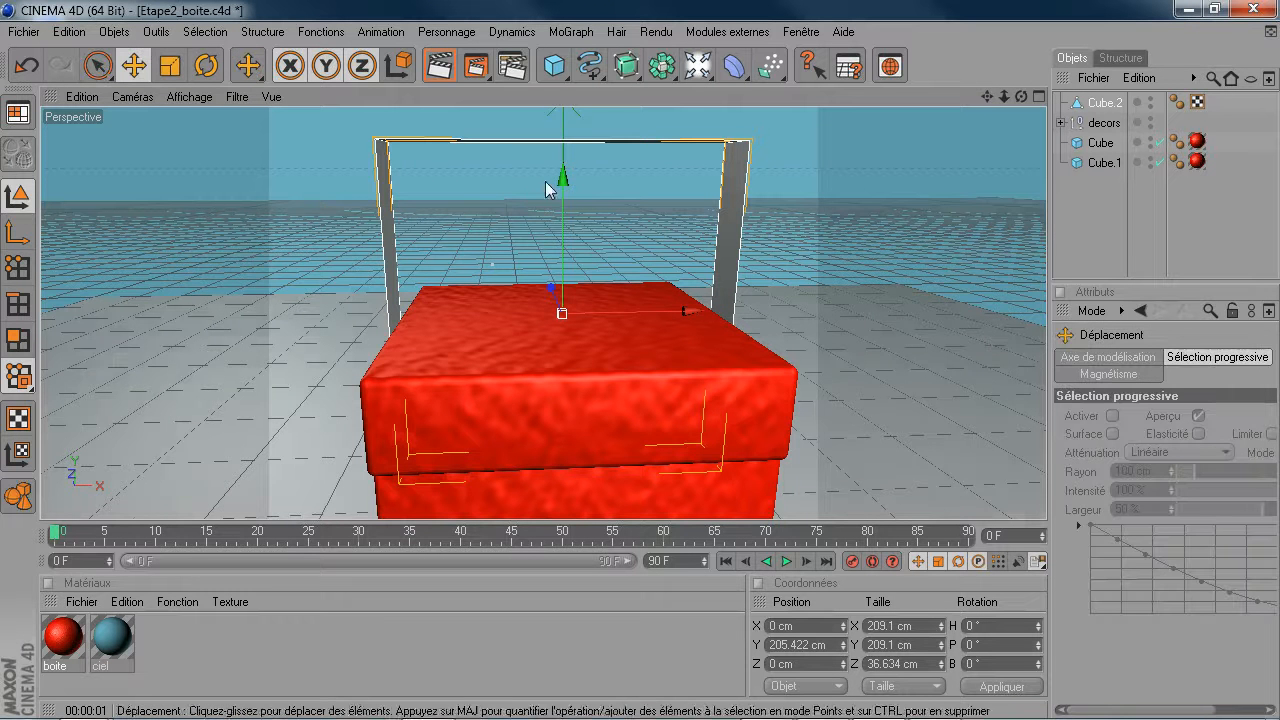
scroll(546, 188, down, 2)
drag(555, 190, 555, 316)
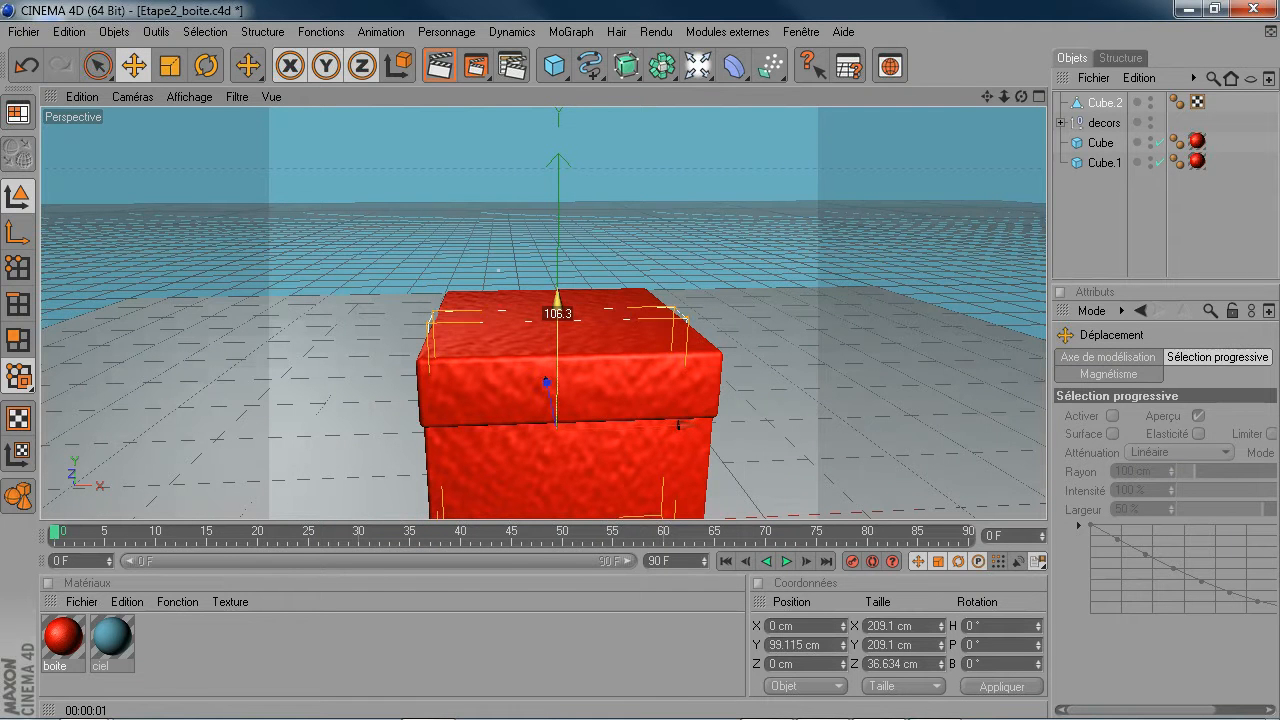
drag(556, 303, 556, 300)
Step: Duplicate the band object Cube.2 below the other objects in the object list
alt+drag(640, 300, 862, 342)
alt+drag(560, 265, 511, 257)
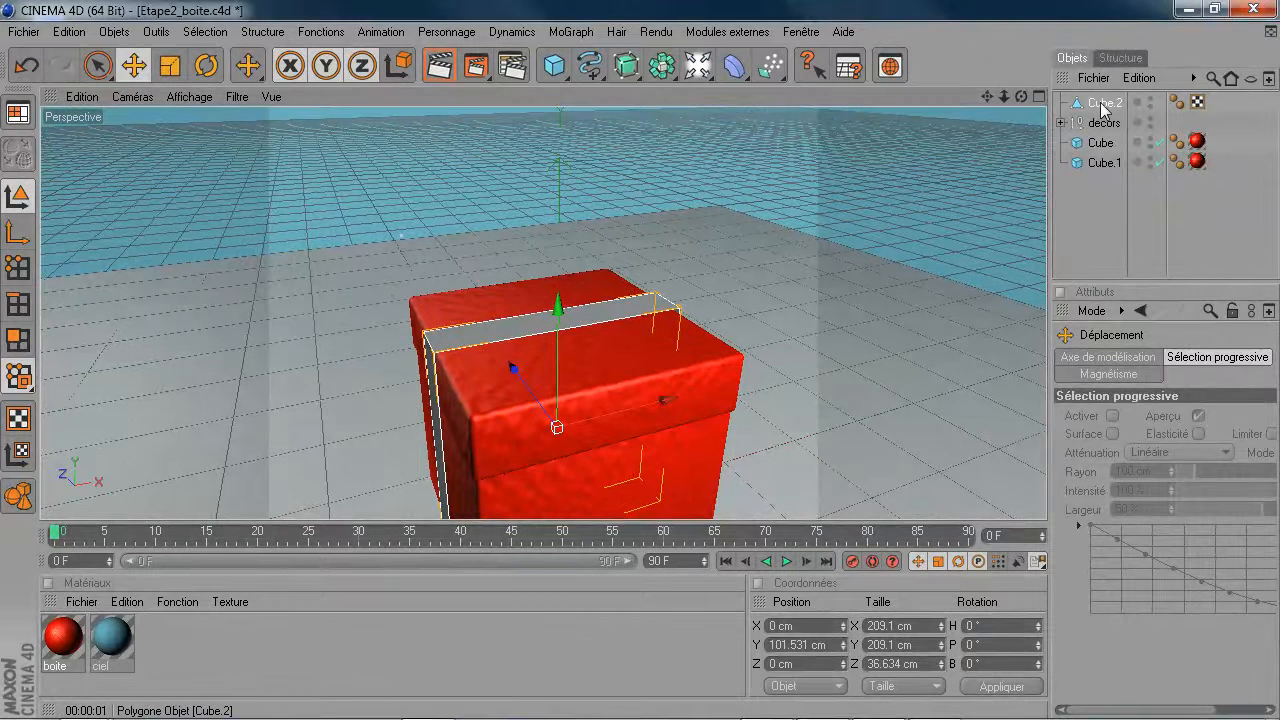
drag(1103, 108, 1097, 200)
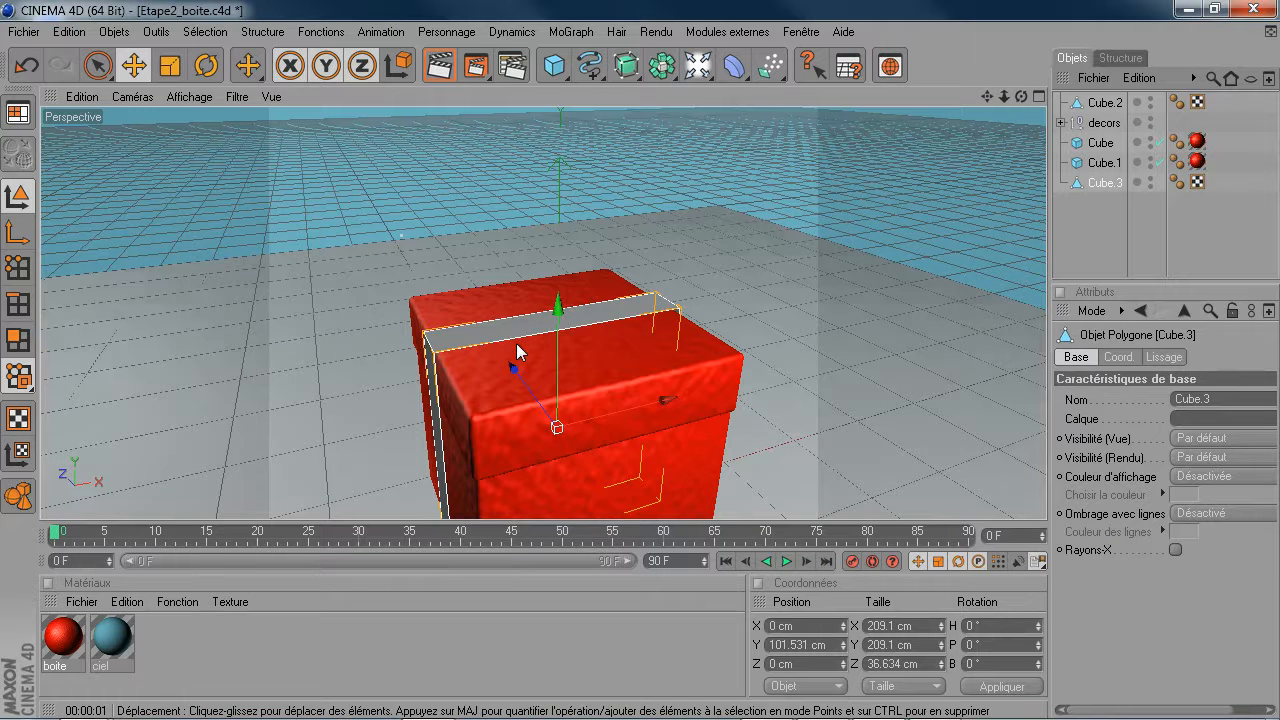
Step: Rotate the duplicated band 90° in heading so it crosses the first band over the box
click(205, 65)
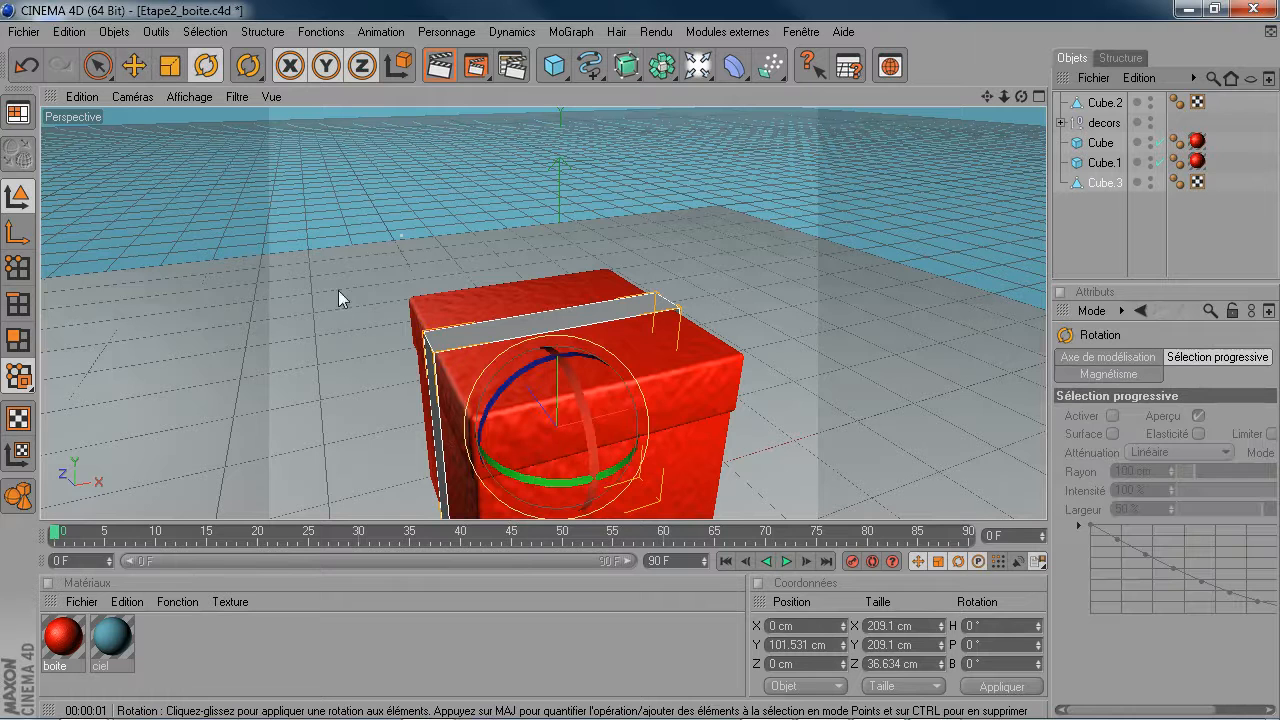
scroll(517, 477, down, 1)
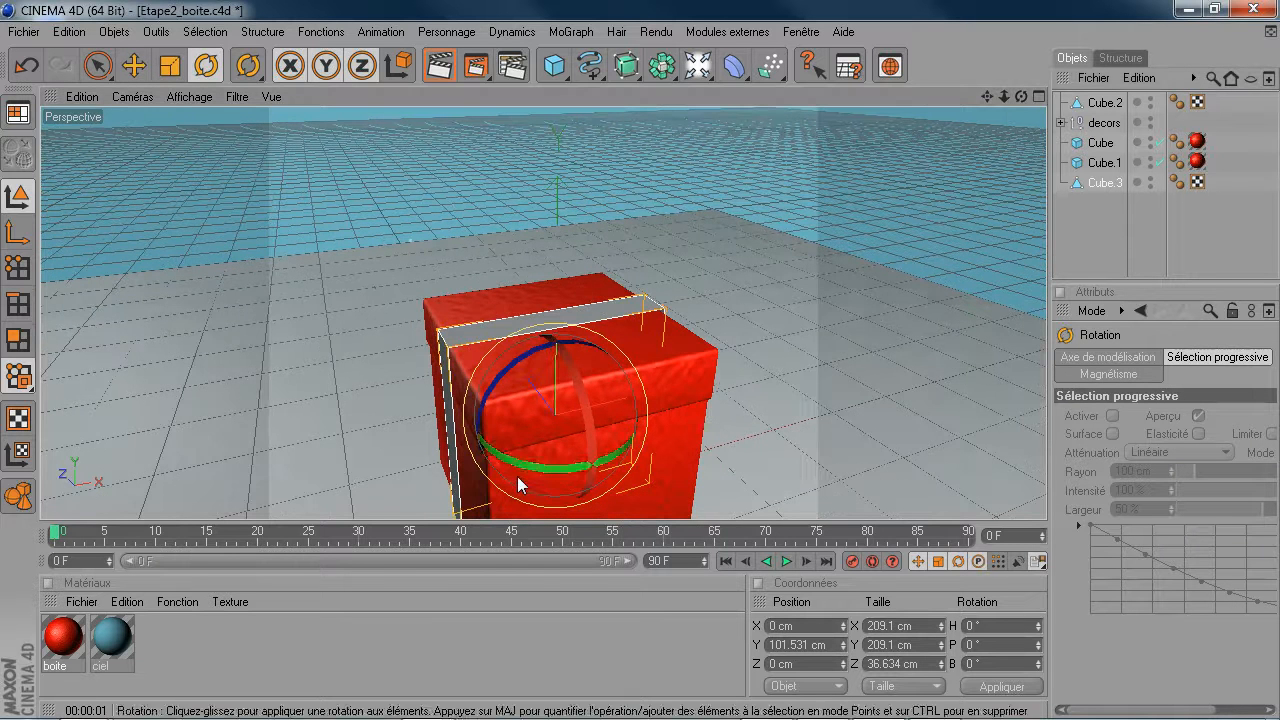
drag(523, 465, 789, 473)
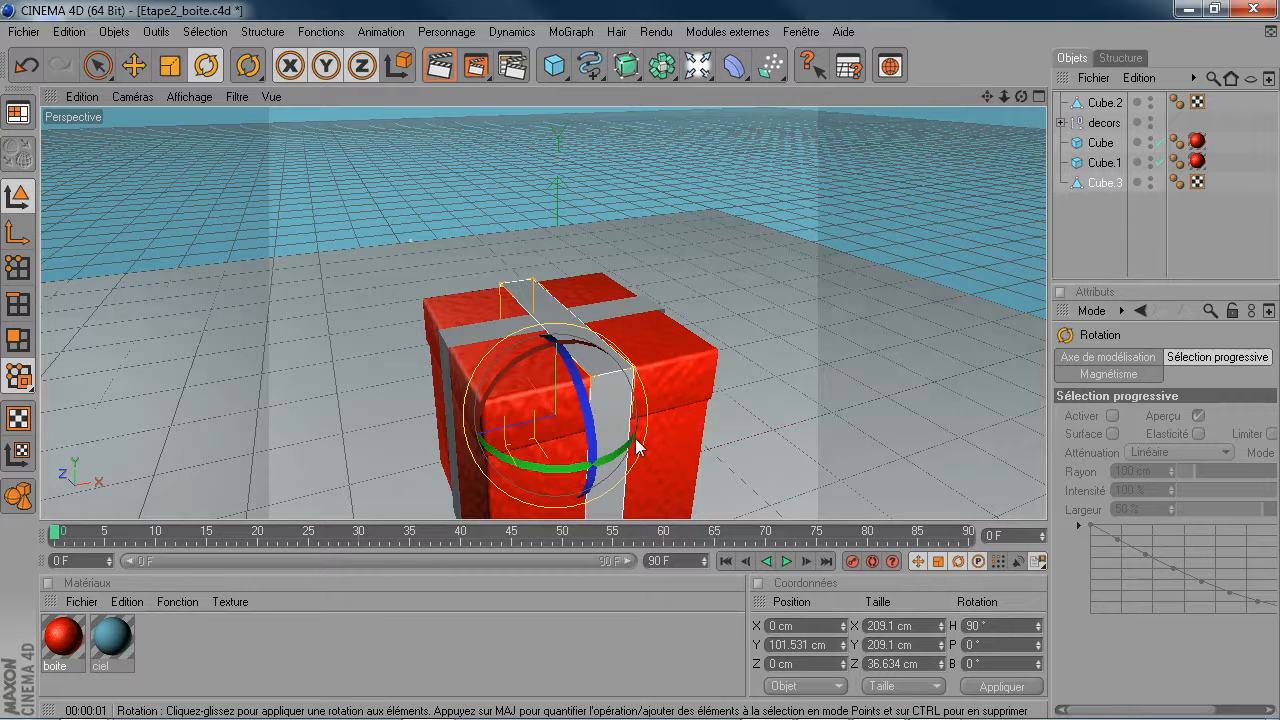
click(97, 65)
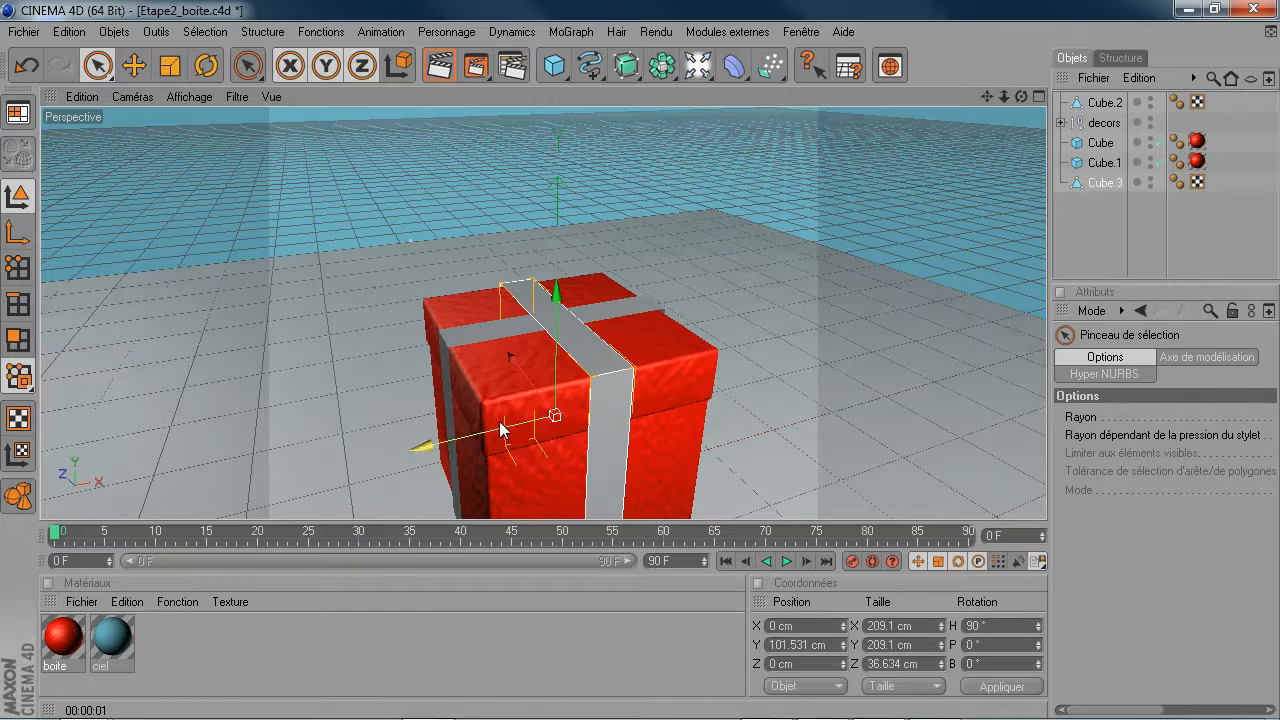
Step: Examine the crossed bands around the gift box from several angles and from above
alt+drag(565, 415, 480, 430)
alt+middle_drag(448, 420, 505, 229)
scroll(450, 404, up, 5)
alt+middle_drag(473, 160, 473, 259)
alt+drag(473, 259, 443, 214)
mouse_move(456, 292)
alt+mouse_down()
mouse_move(500, 297)
mouse_move(590, 370)
mouse_move(615, 305)
mouse_move(790, 276)
mouse_move(904, 297)
mouse_move(905, 258)
mouse_move(935, 264)
mouse_move(655, 278)
mouse_move(887, 272)
alt+mouse_up()
scroll(887, 272, down, 2)
alt+middle_drag(705, 216, 653, 243)
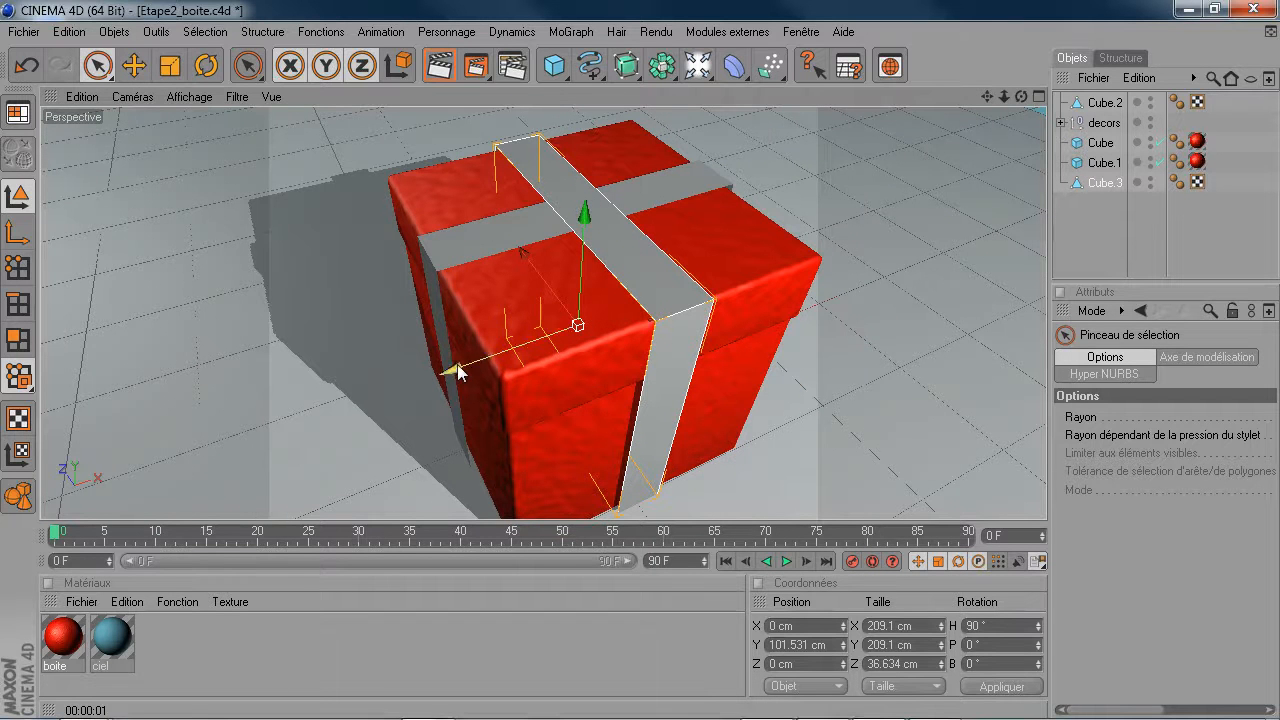
scroll(391, 369, down, 3)
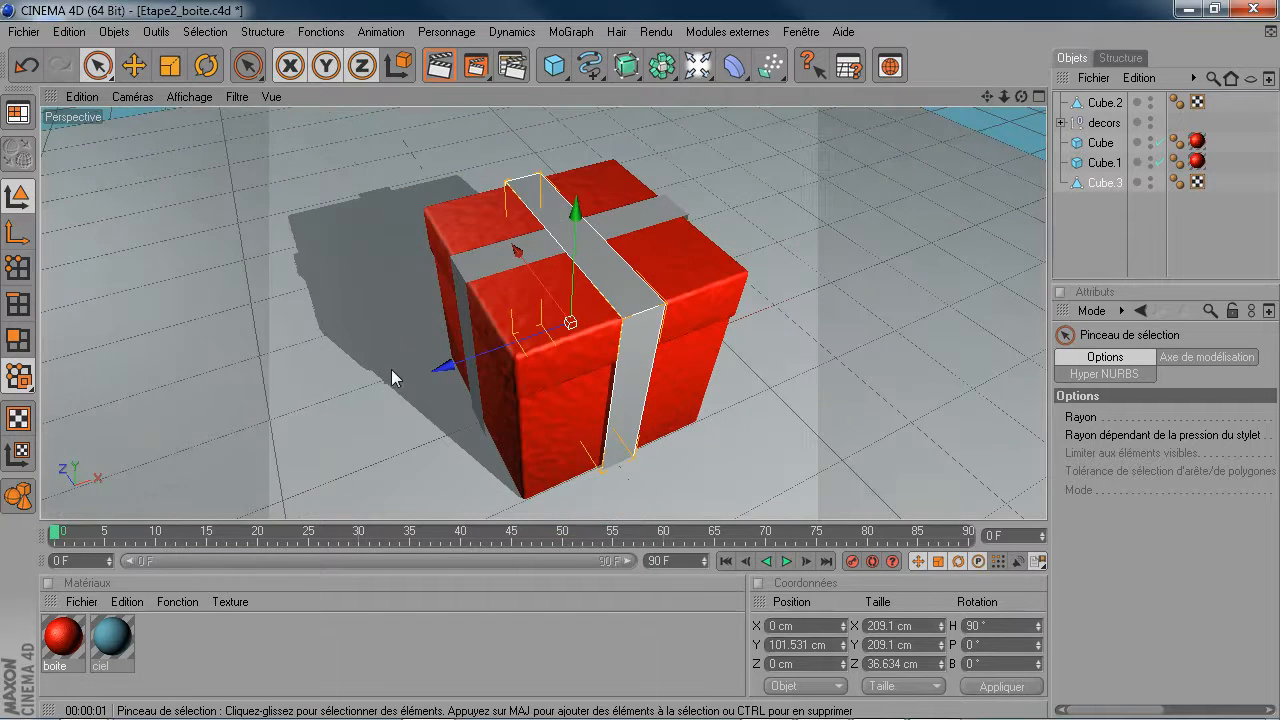
Step: Create a new material, open it in the material editor and name it ruban
double_click(261, 646)
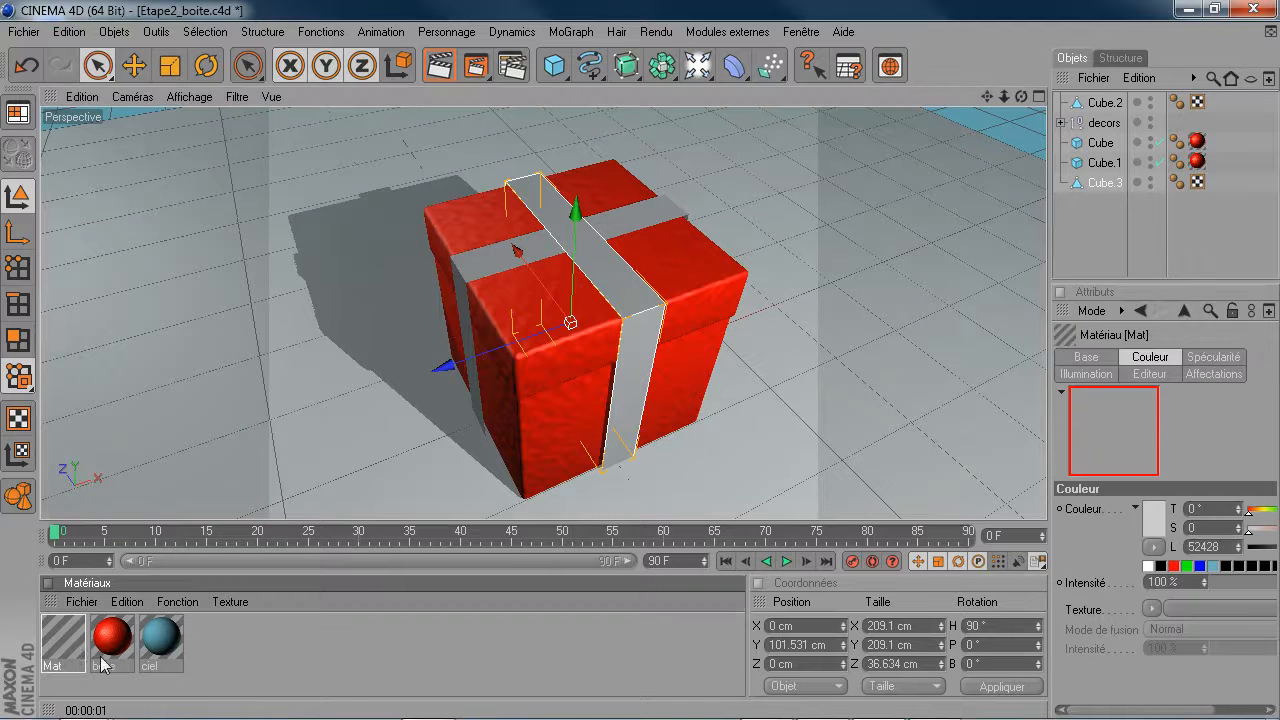
double_click(65, 641)
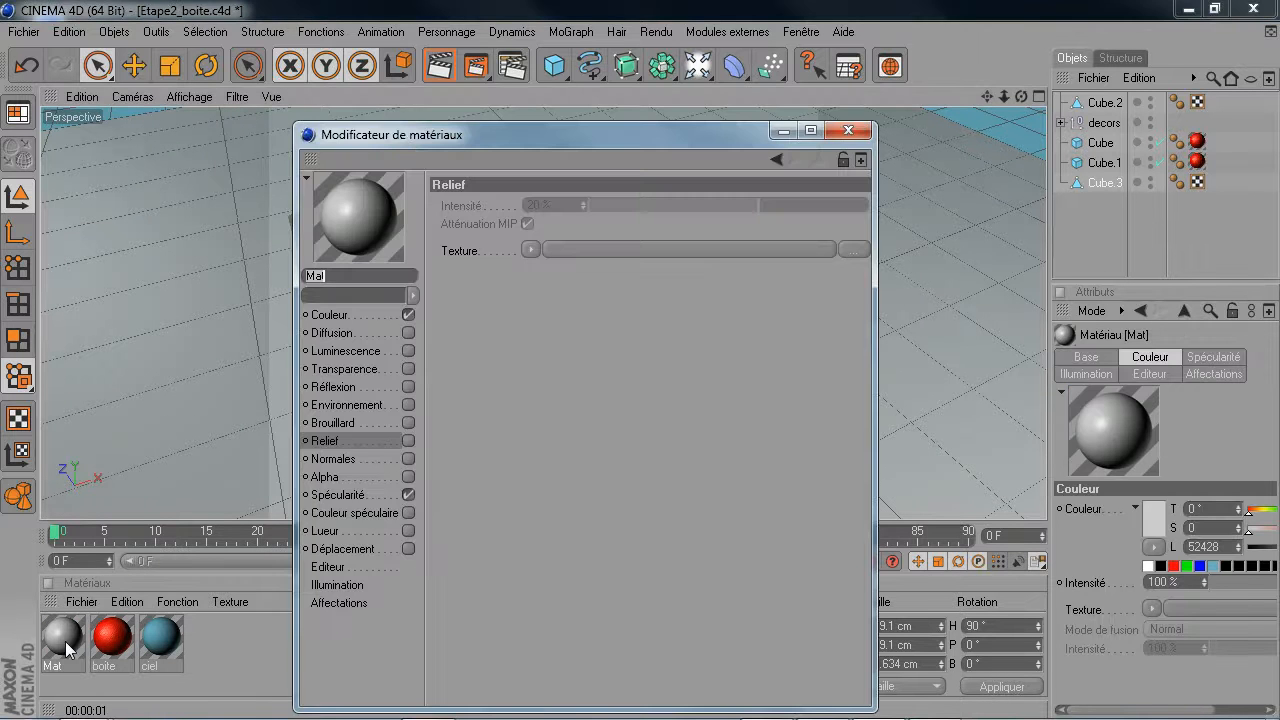
drag(425, 140, 739, 74)
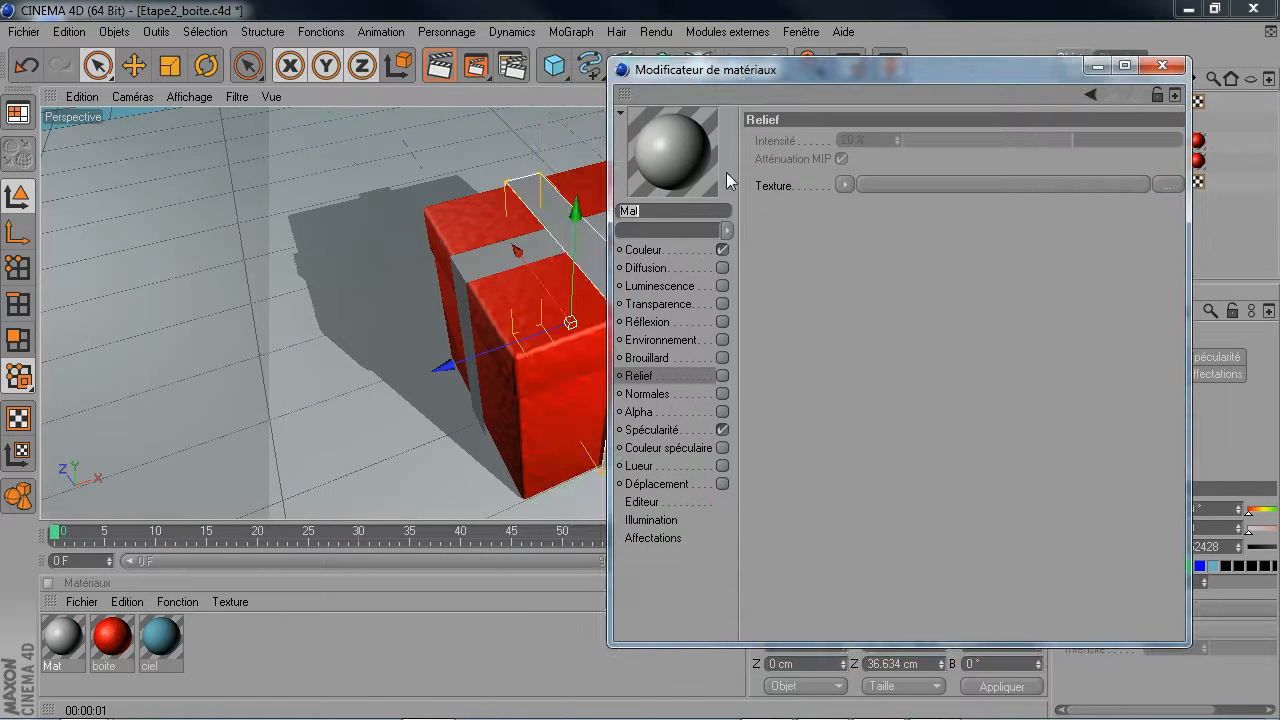
click(667, 209)
text(rubarn)
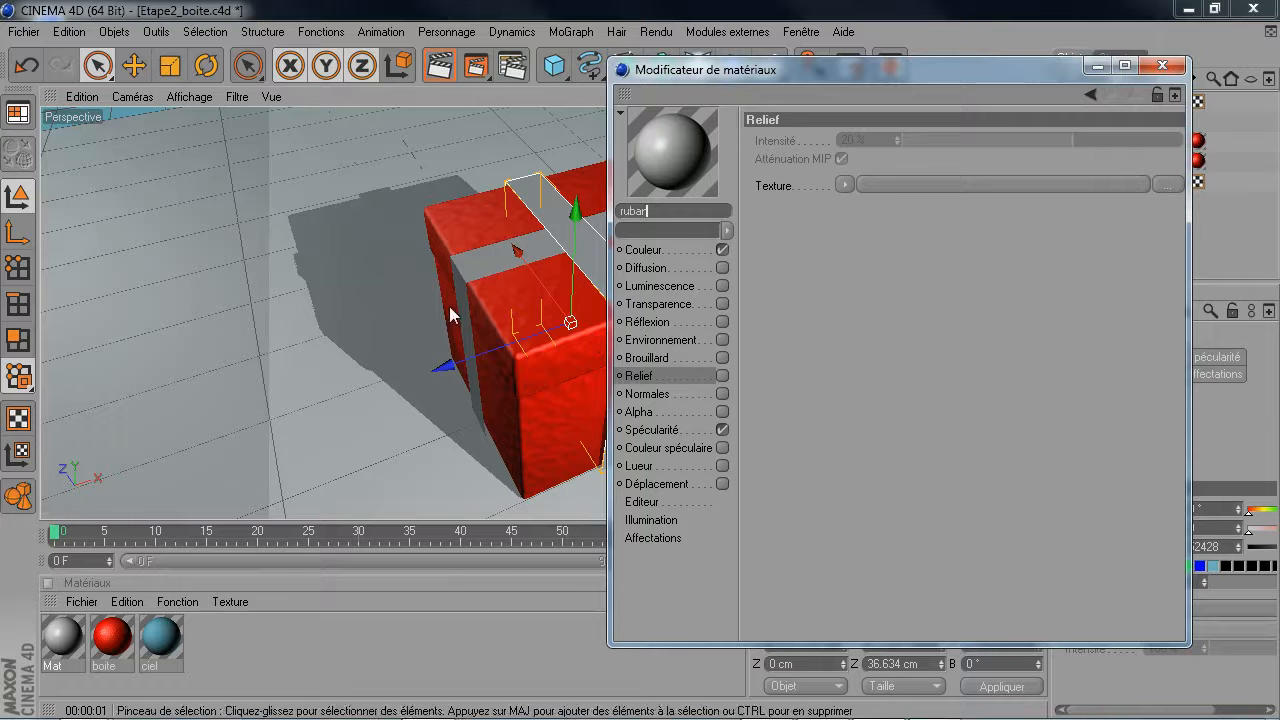
Step: Set the ruban material's colour to a grey with a brightness of 42280 and enable its Diffusion channel
click(643, 250)
click(852, 157)
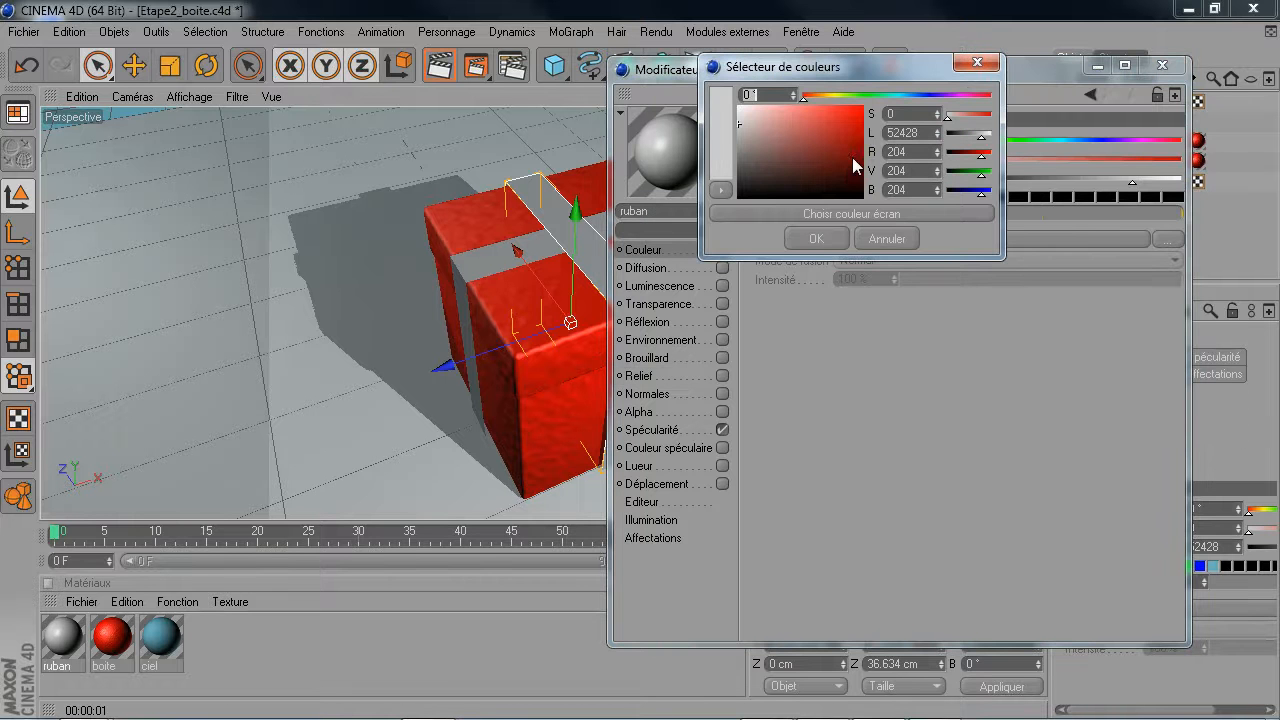
click(739, 138)
click(814, 238)
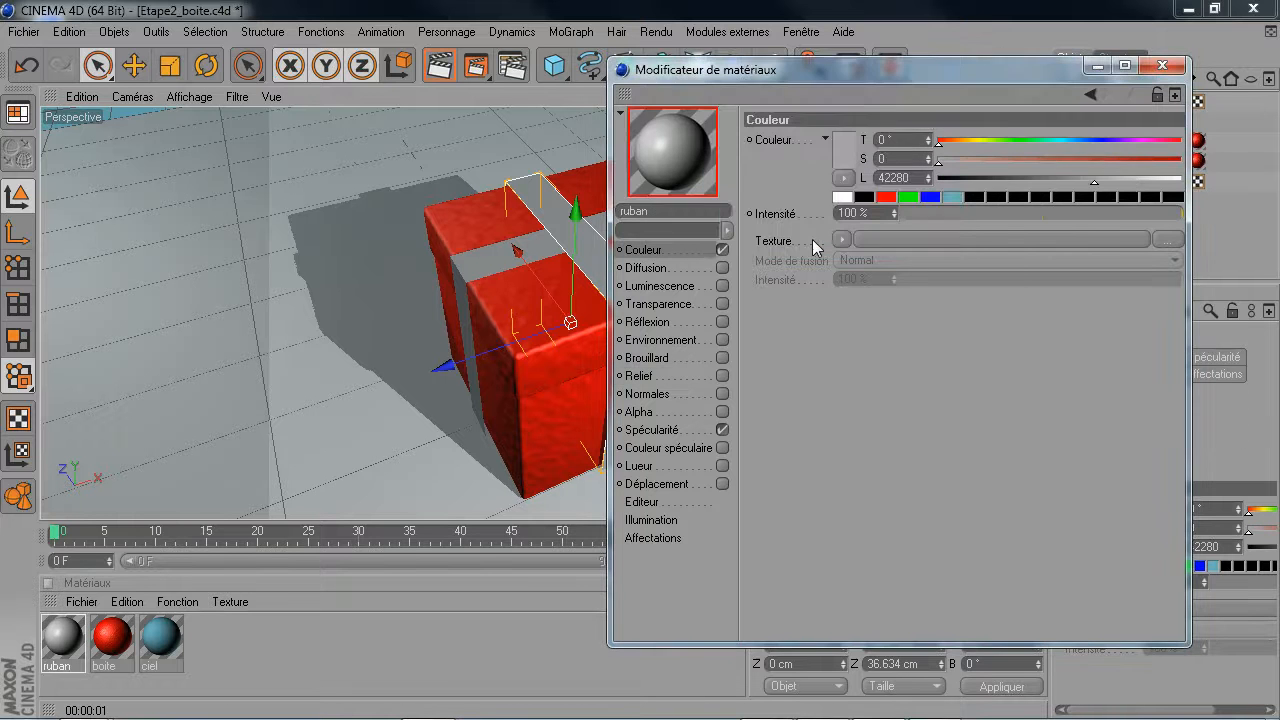
click(645, 268)
click(721, 268)
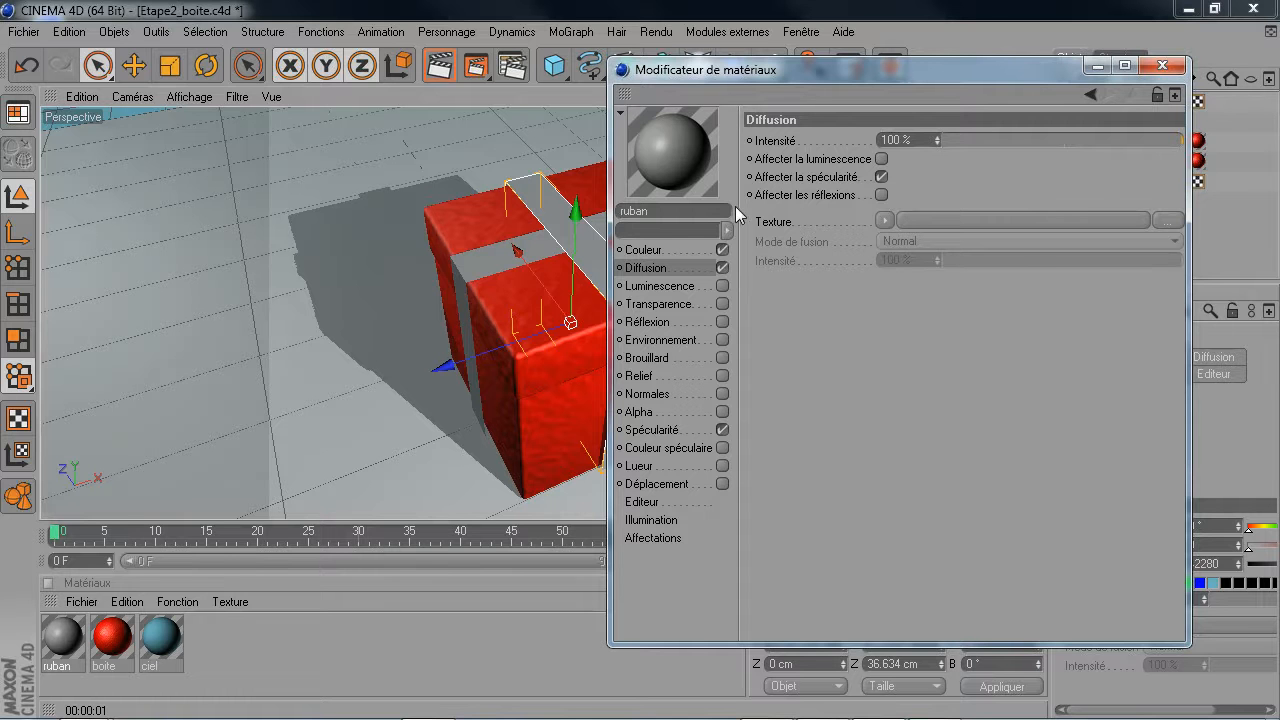
click(697, 288)
click(722, 287)
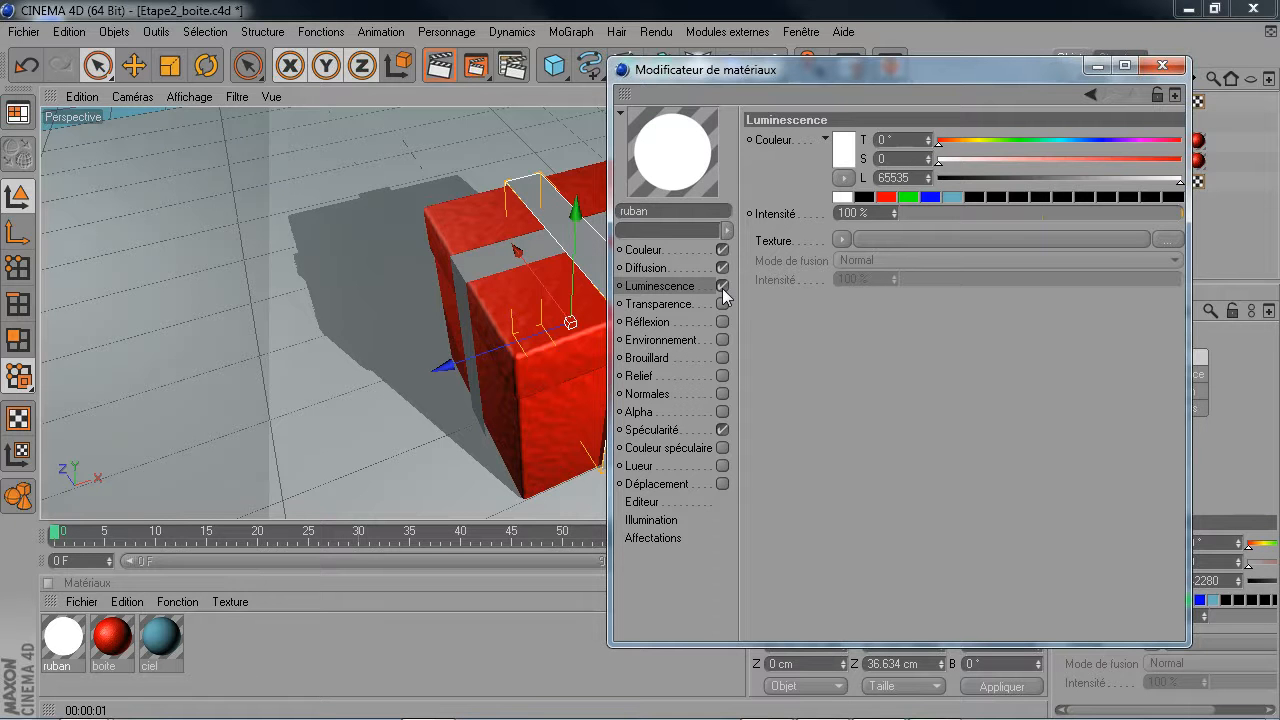
click(722, 287)
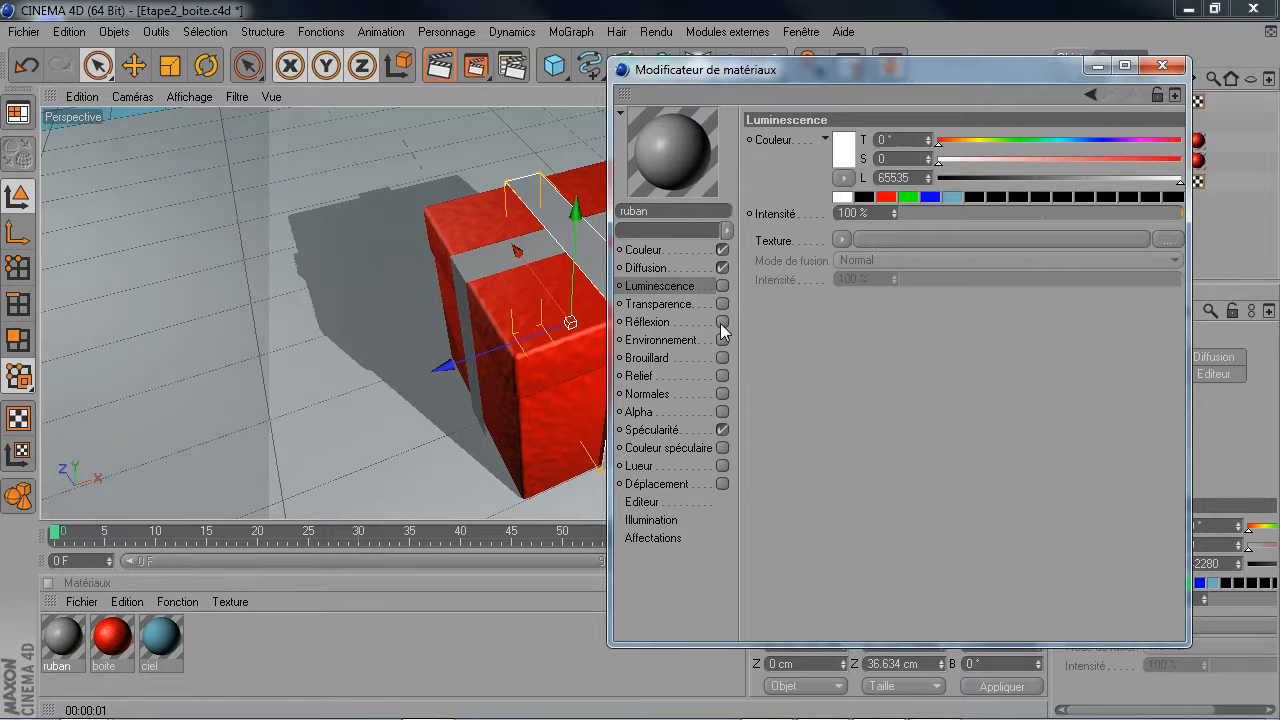
Step: Enable the Réflexion channel of the ruban material and apply the material to the ribbon around the box
click(721, 322)
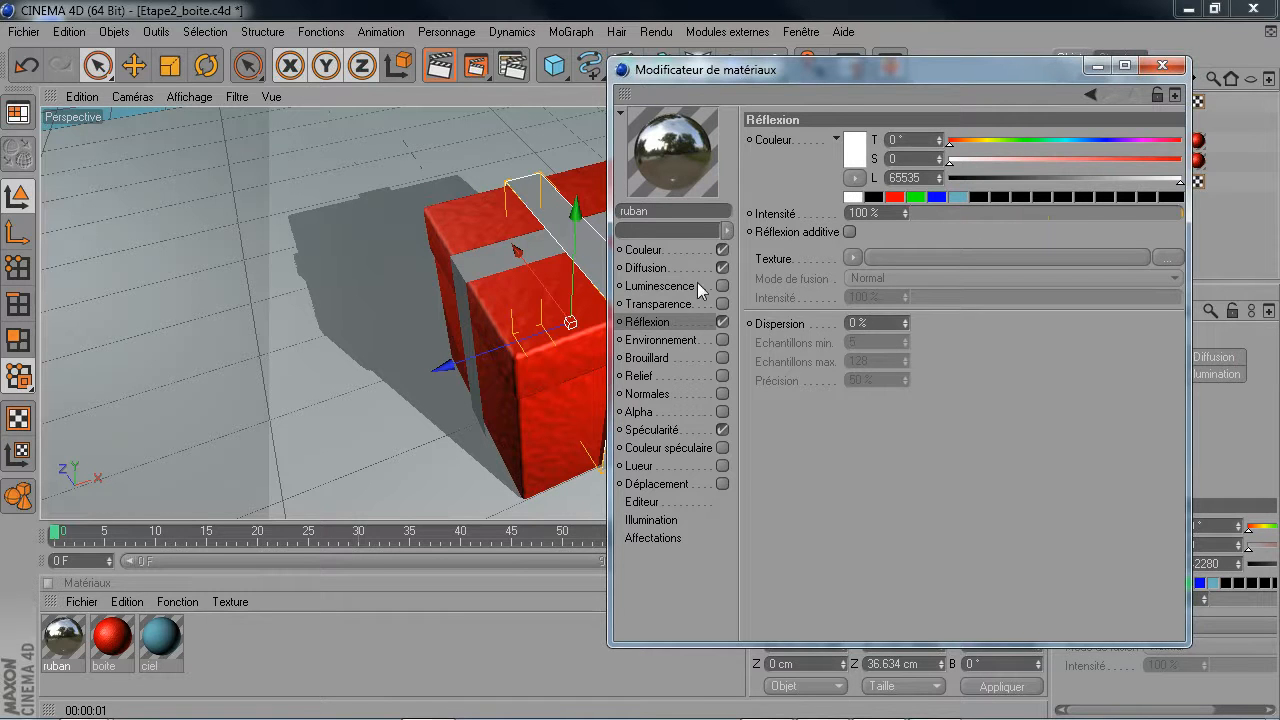
drag(660, 72, 824, 59)
drag(77, 630, 621, 300)
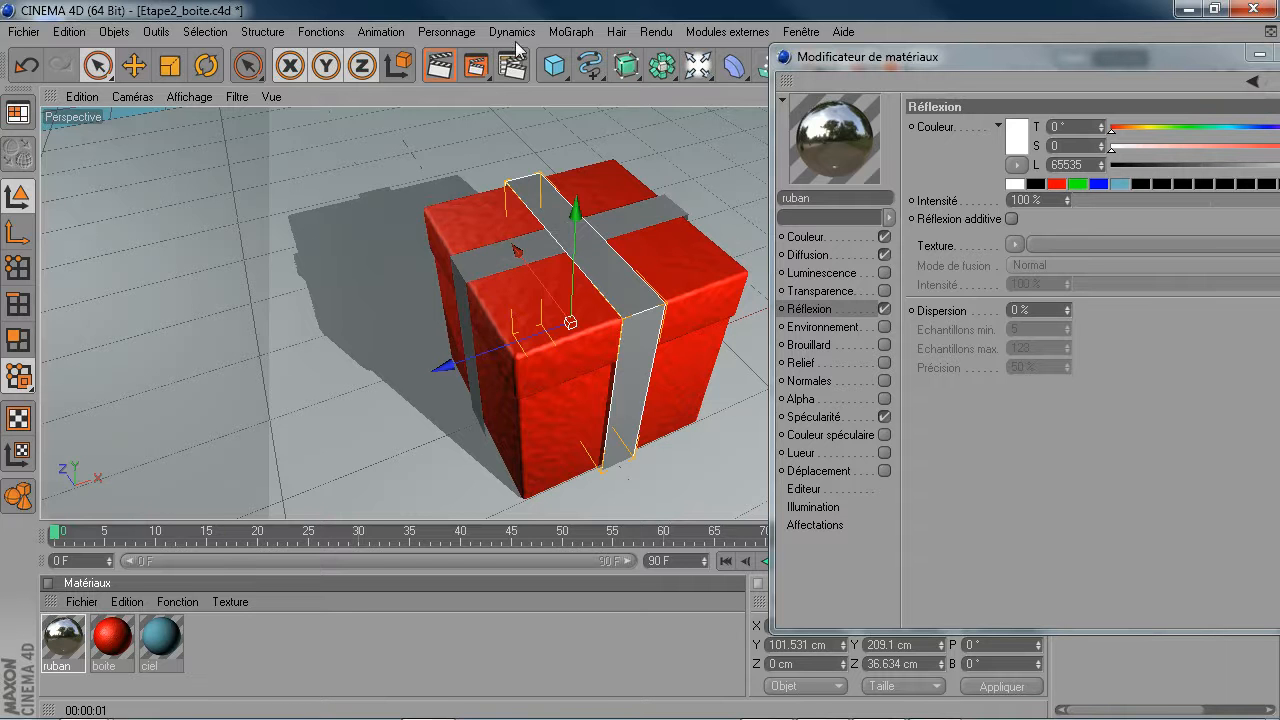
Step: Set up an interactive render region over the gift box and render the perspective view
drag(480, 68, 545, 150)
drag(293, 282, 534, 262)
drag(700, 151, 521, 159)
click(441, 75)
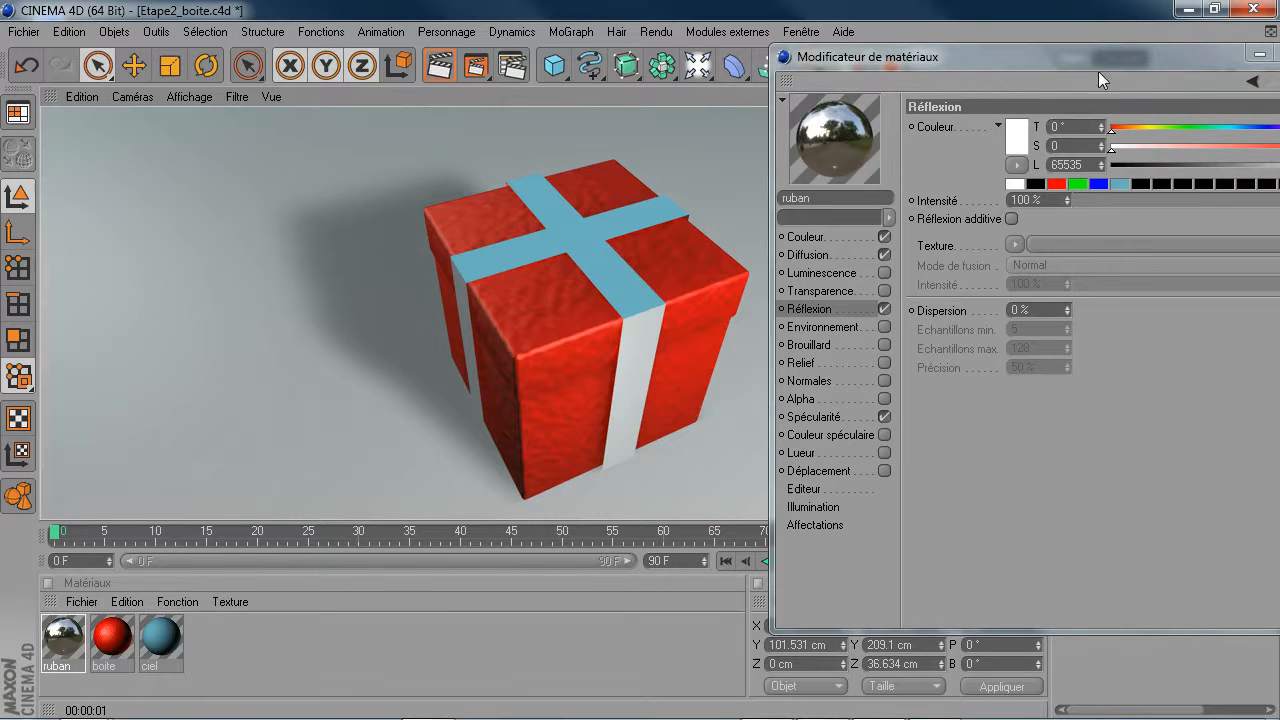
Step: Set the ruban reflection intensity to 20 % and darken the reflection colour to a brightness of 43689
drag(1098, 58, 1049, 57)
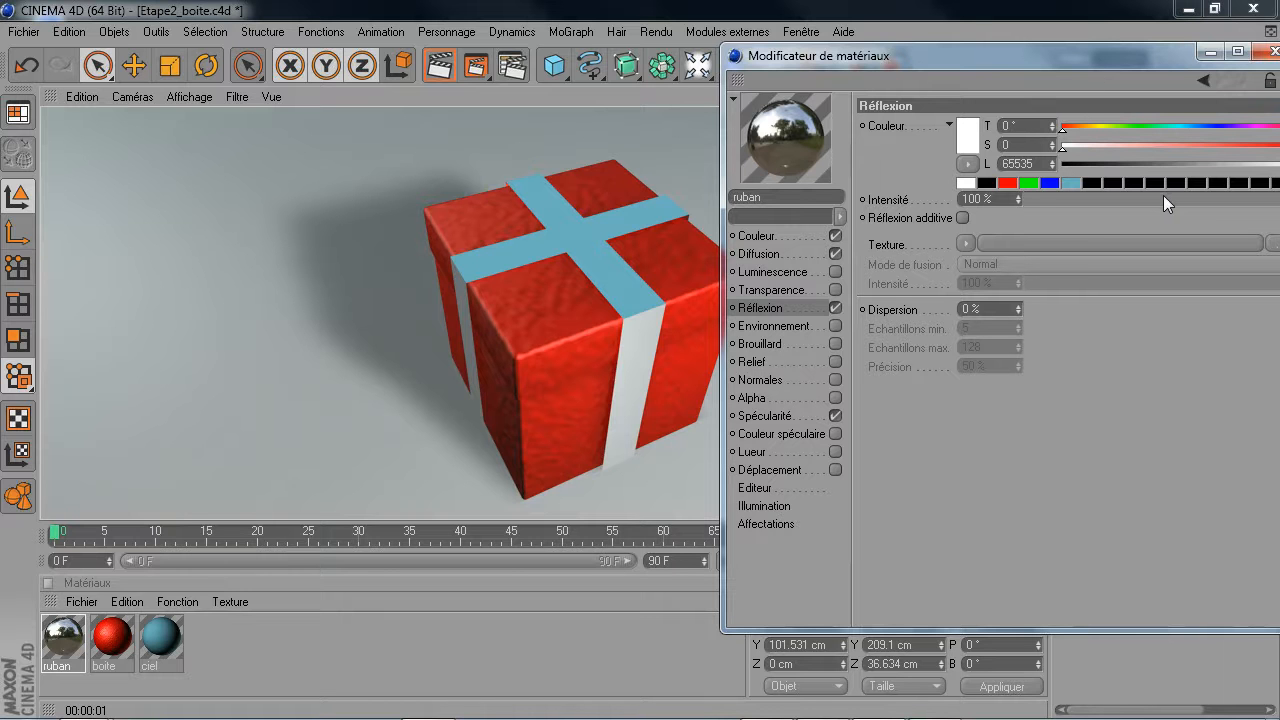
drag(1171, 199, 1080, 202)
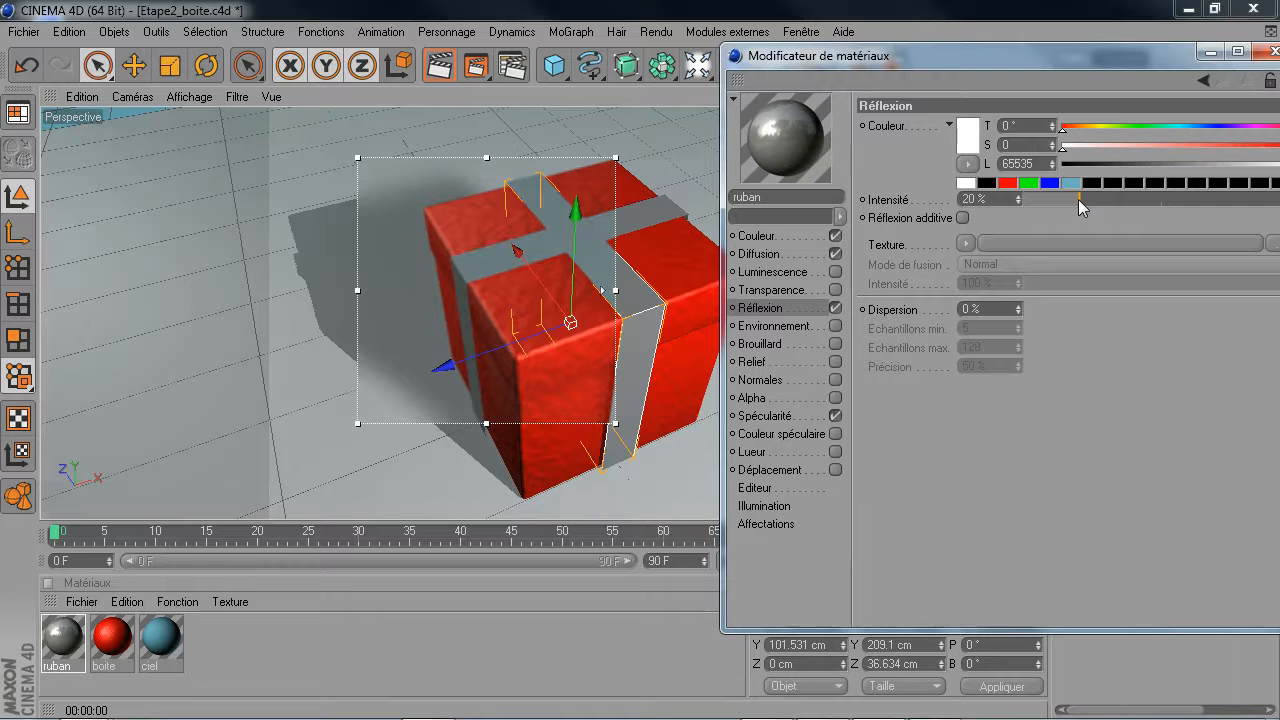
click(968, 141)
drag(968, 141, 855, 120)
click(903, 220)
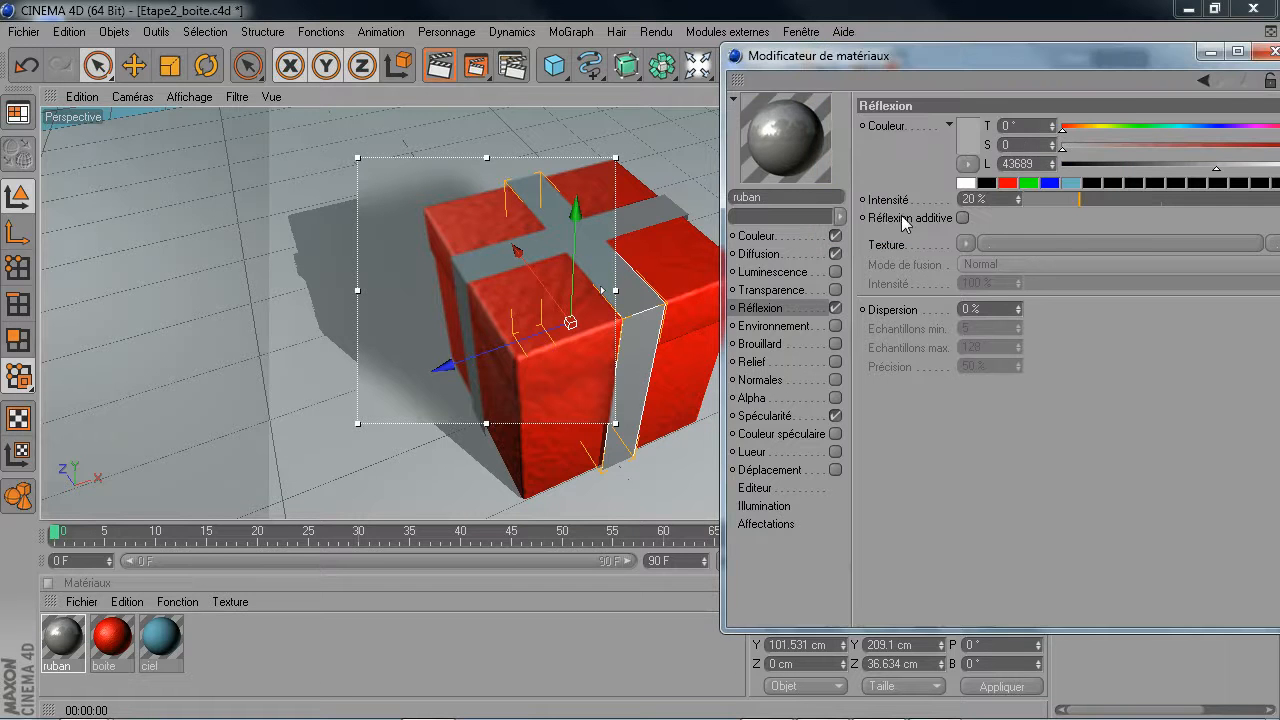
Step: Add a Bruit texture to the ruban material's reflection and render the view
click(967, 249)
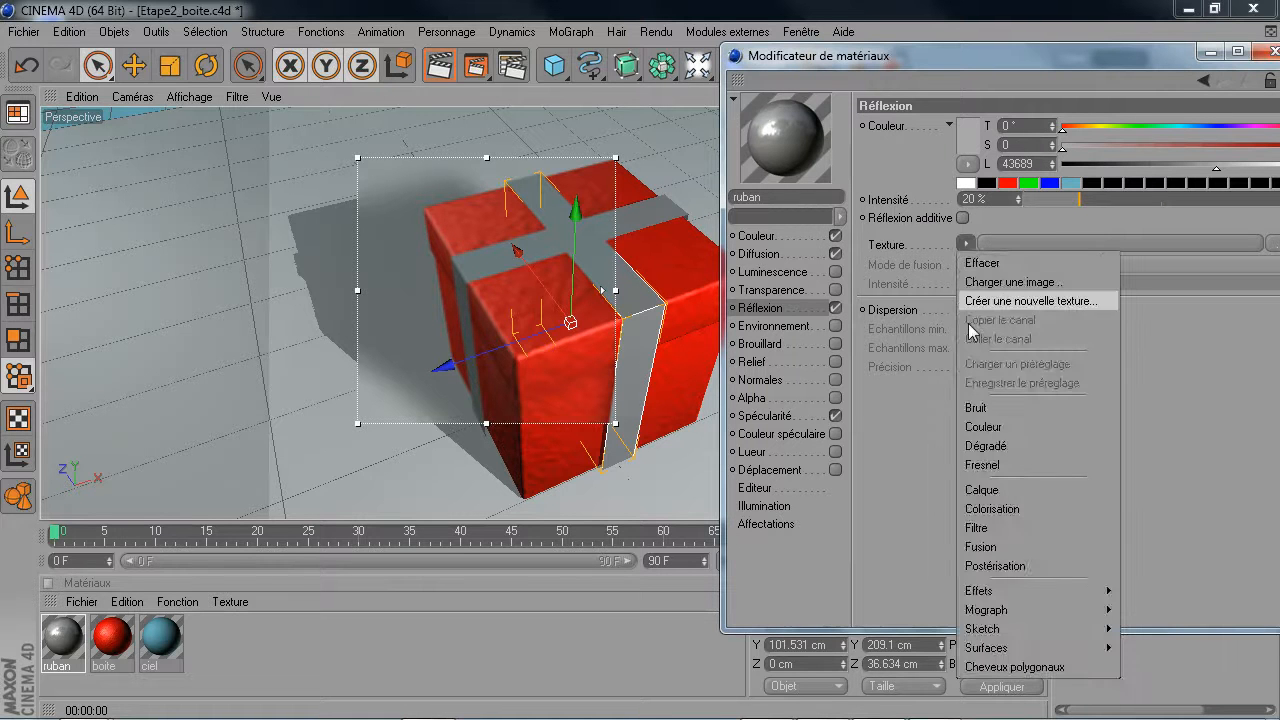
click(984, 406)
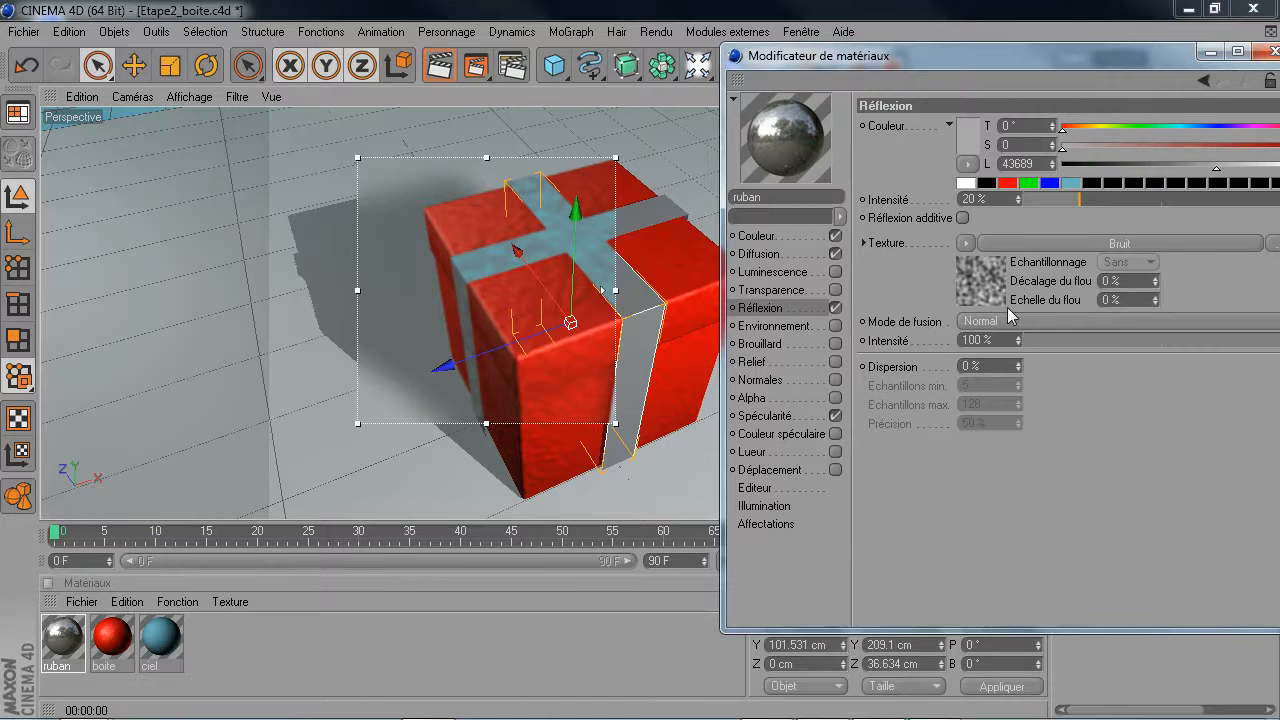
click(440, 66)
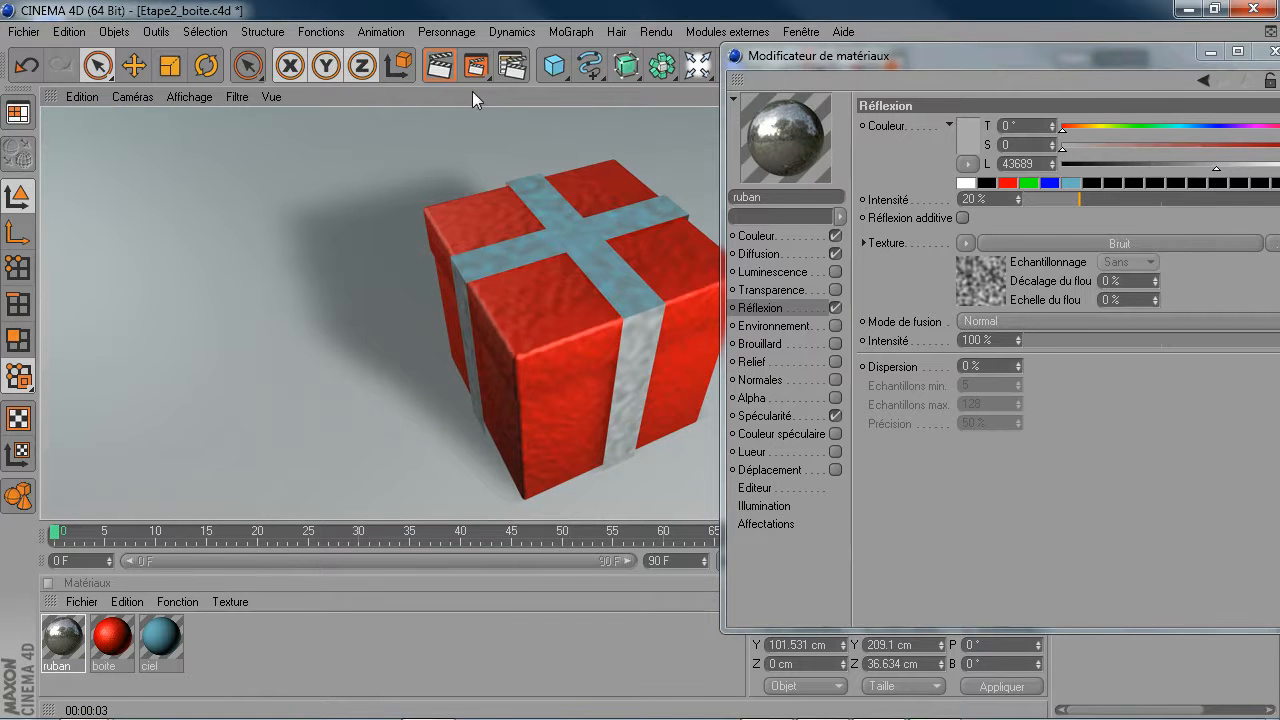
Step: Reduce the global scale of the reflection's Bruit texture to 47 %
click(974, 275)
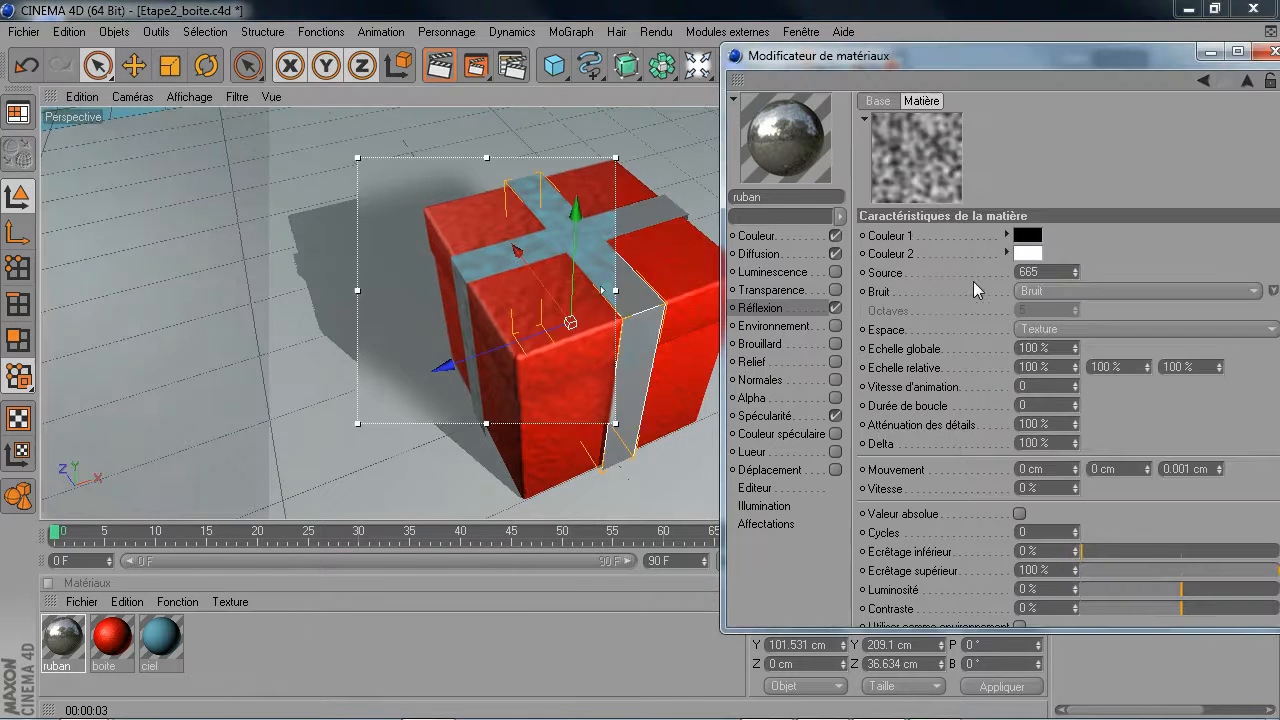
scroll(1041, 348, down, 4)
scroll(1038, 347, down, 20)
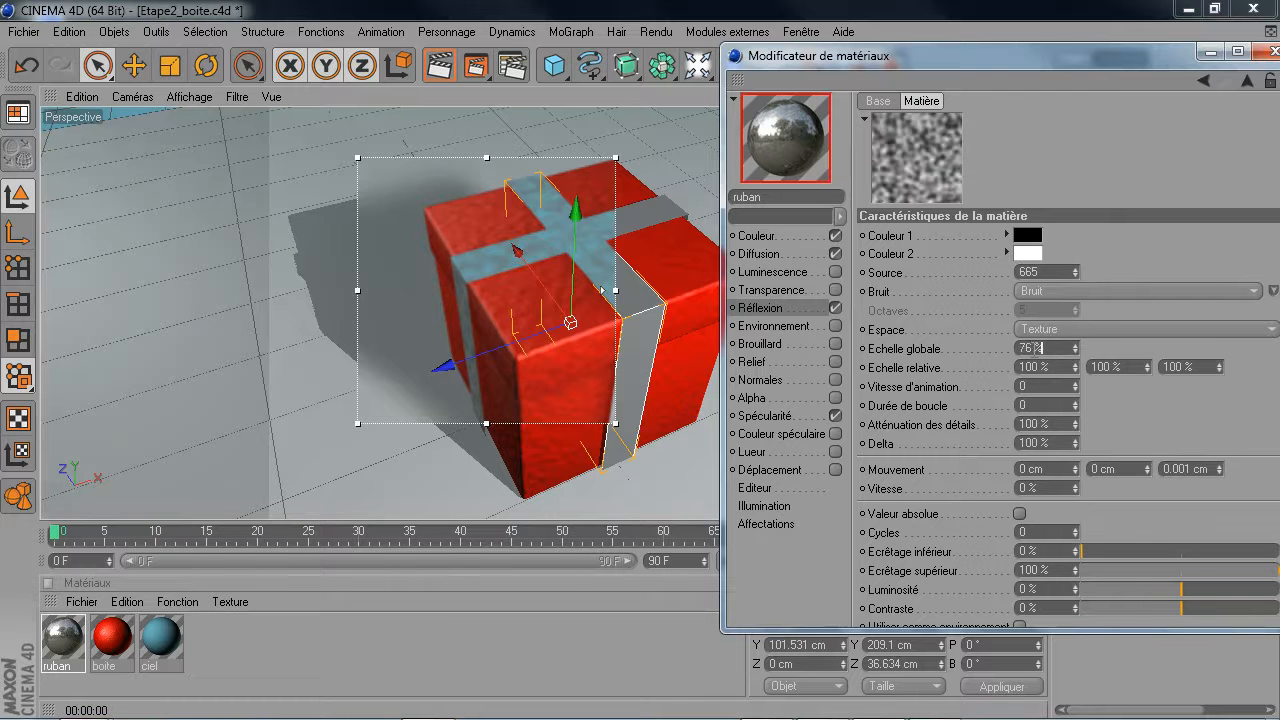
scroll(1030, 347, down, 12)
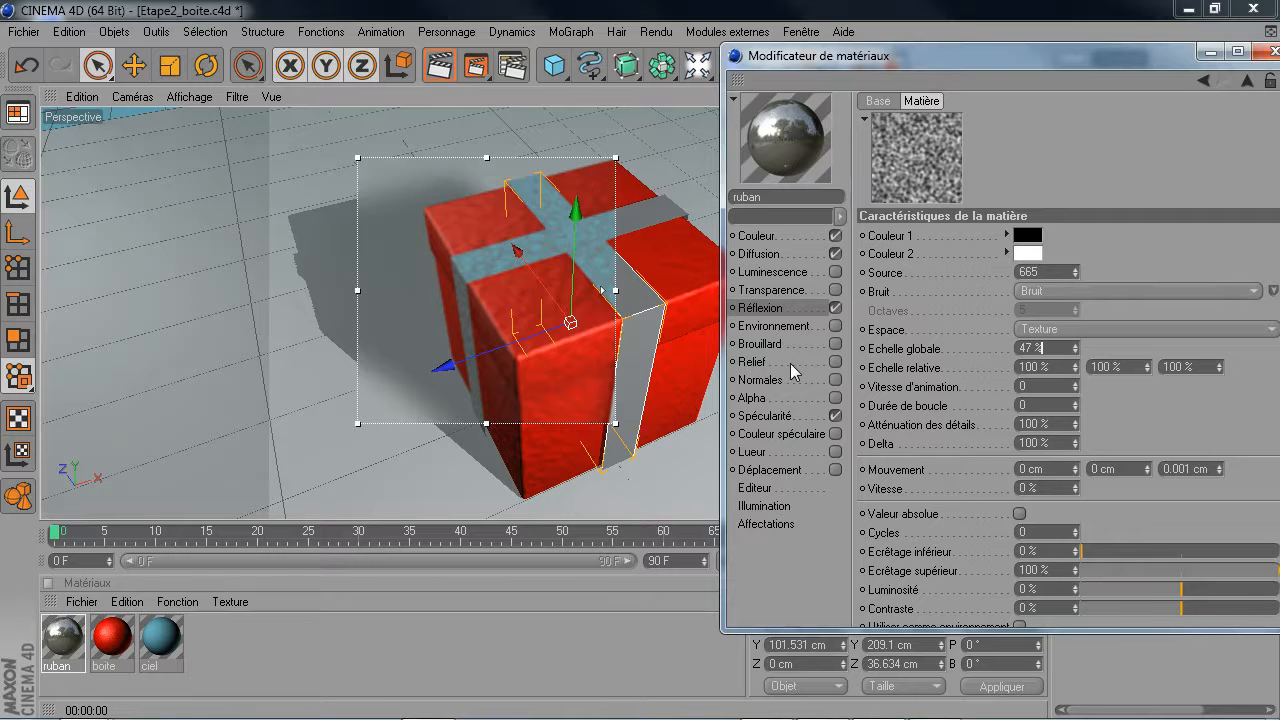
Step: Enable the Relief channel with a Bruit texture and set that noise's global scale to 40 %
click(835, 361)
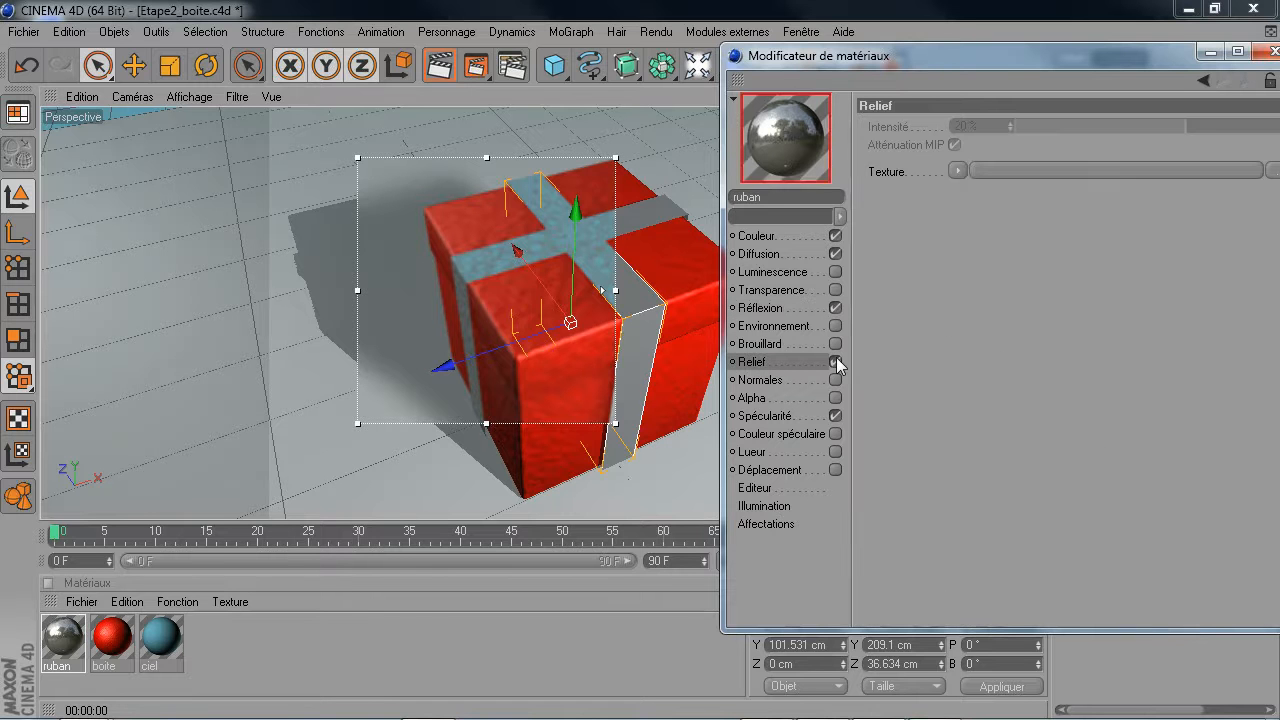
click(966, 174)
click(980, 336)
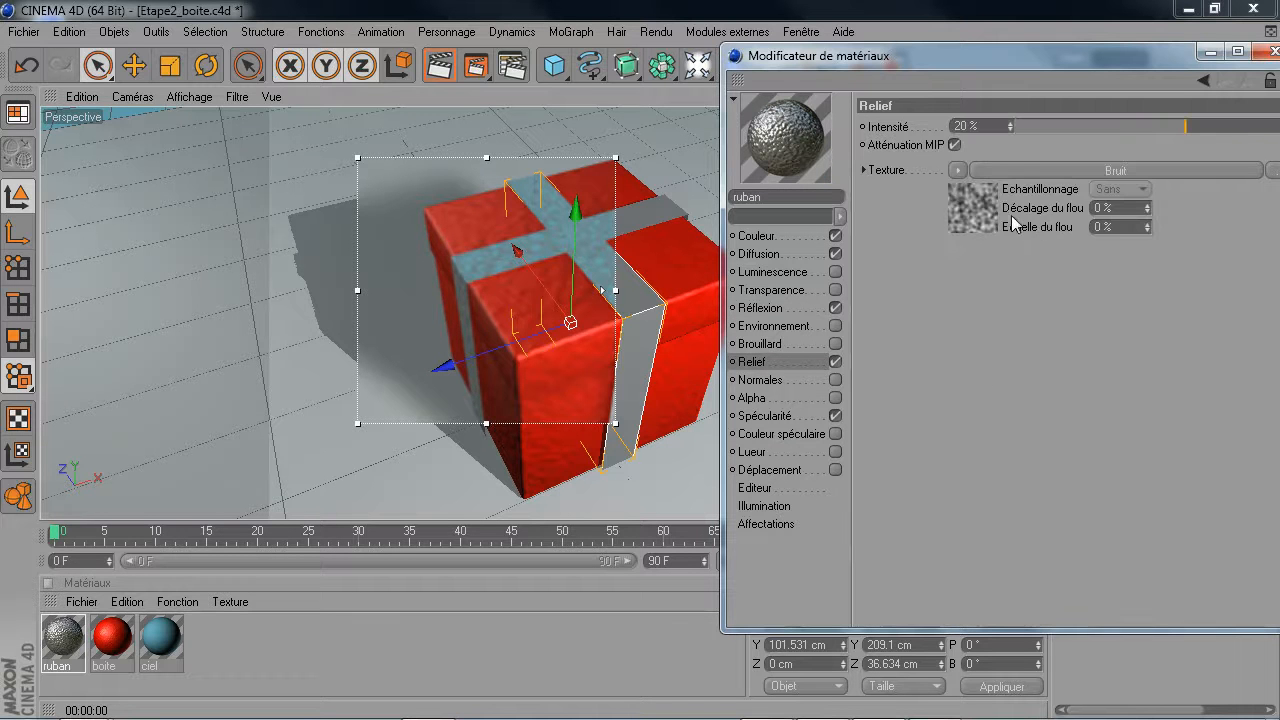
click(995, 168)
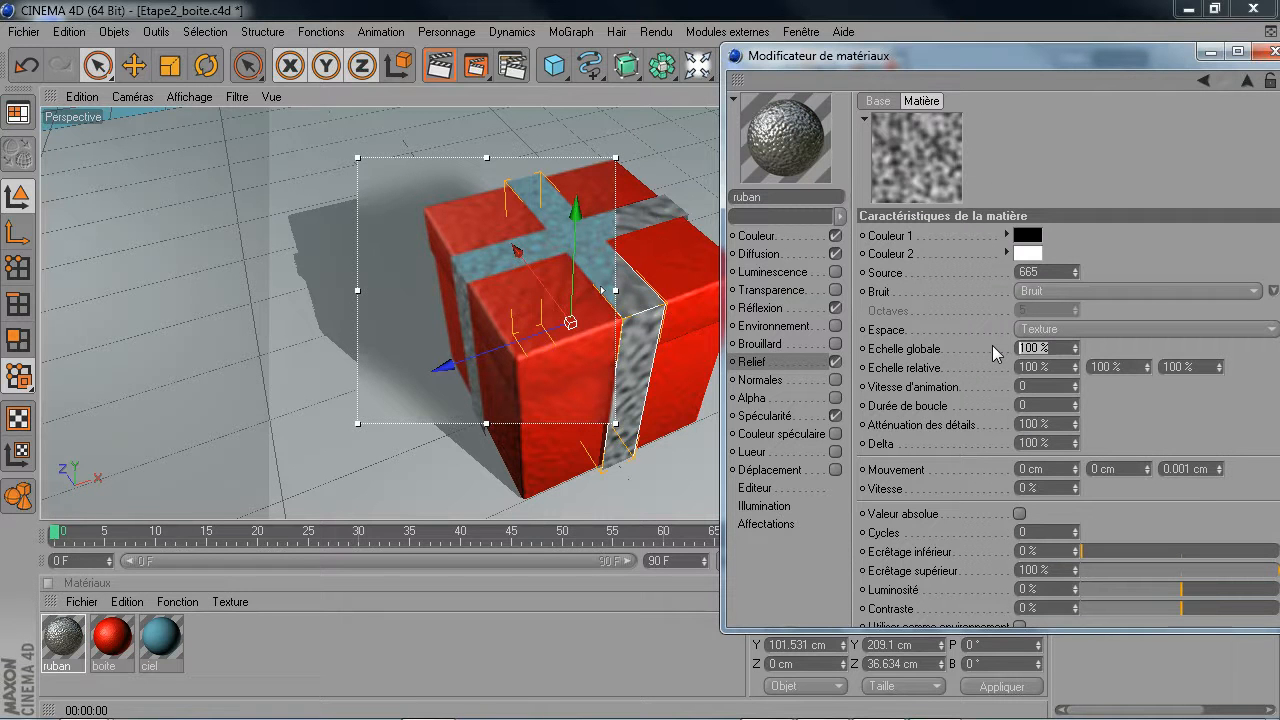
text(40)
key(Return)
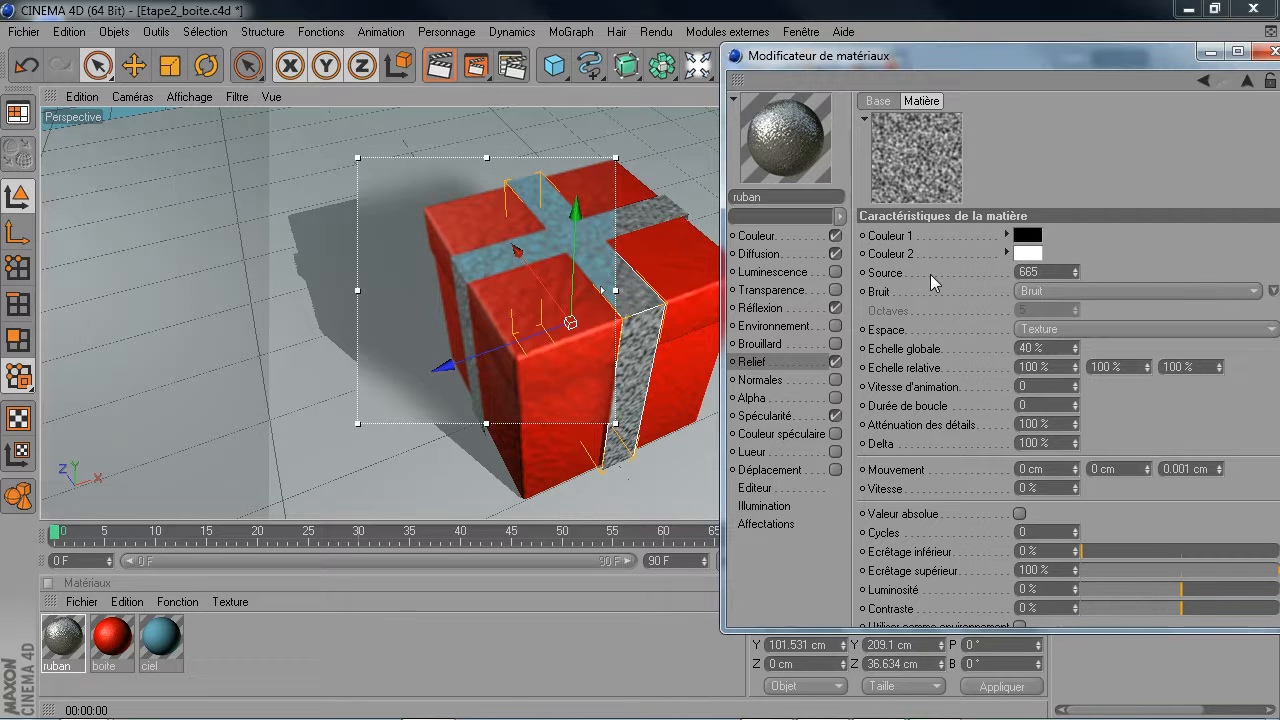
Step: Raise the ruban material's specular height to 66 % and render the view
drag(1128, 61, 1063, 68)
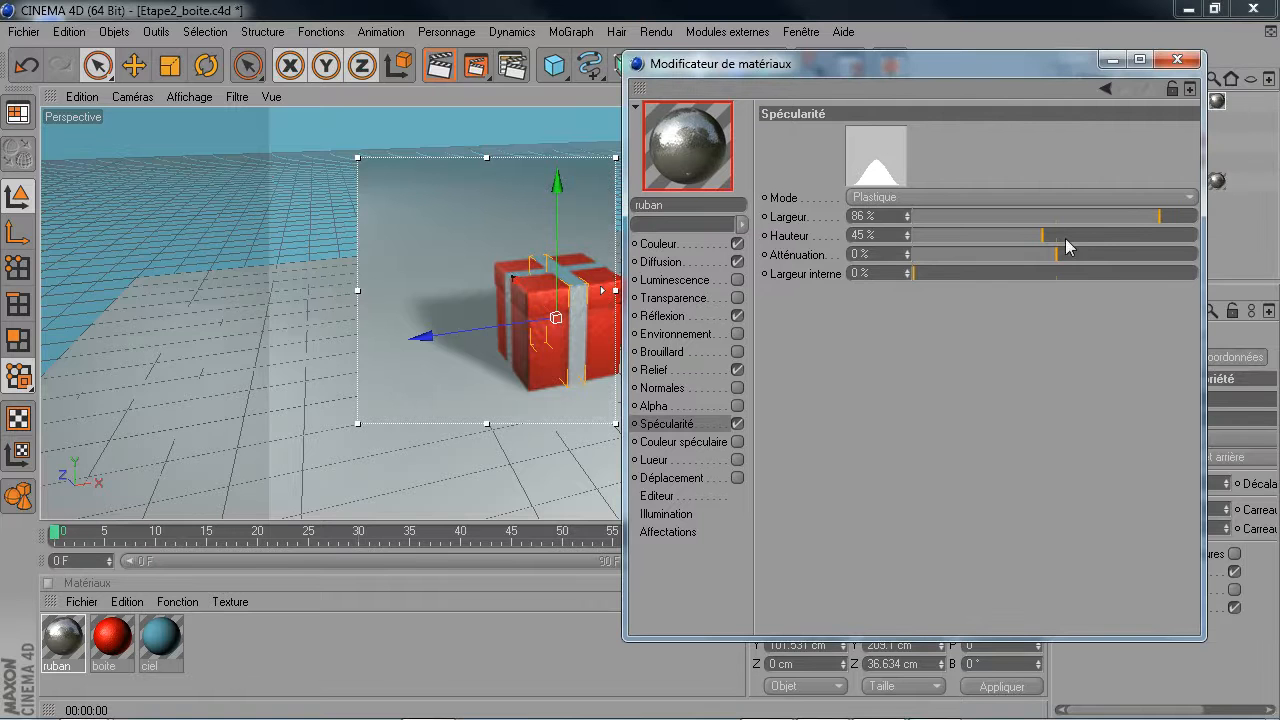
click(1066, 236)
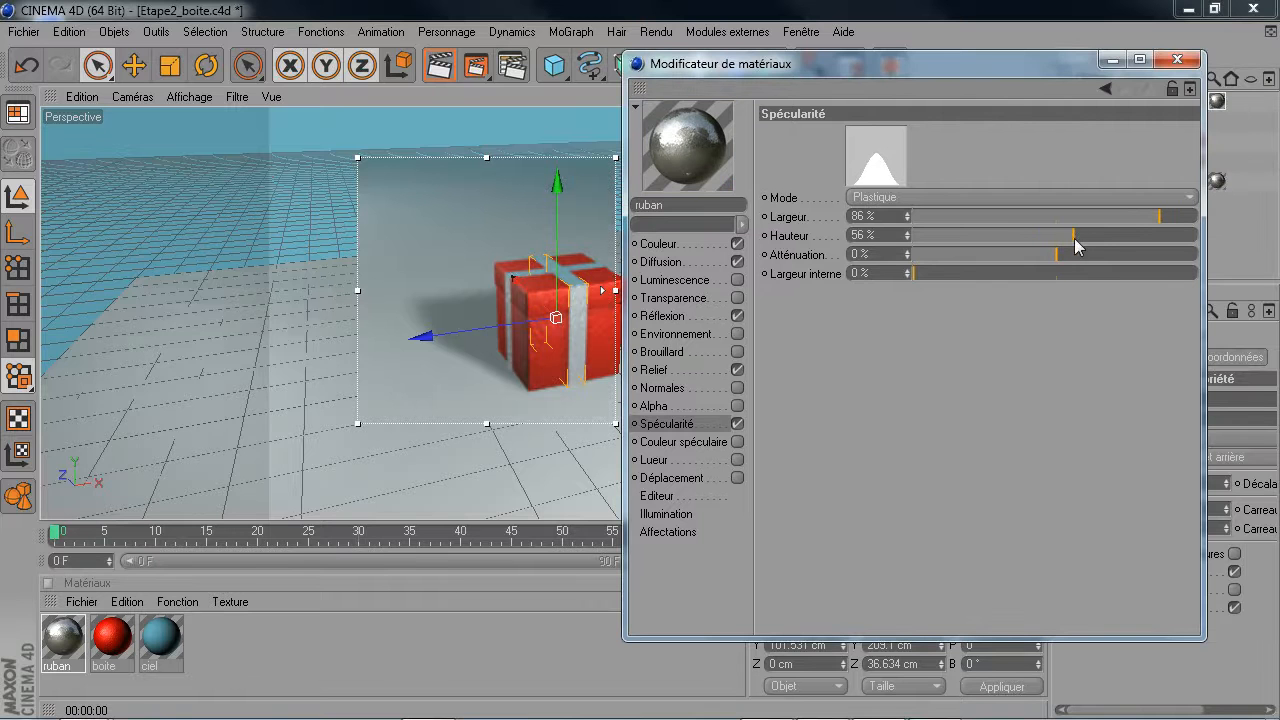
click(1102, 235)
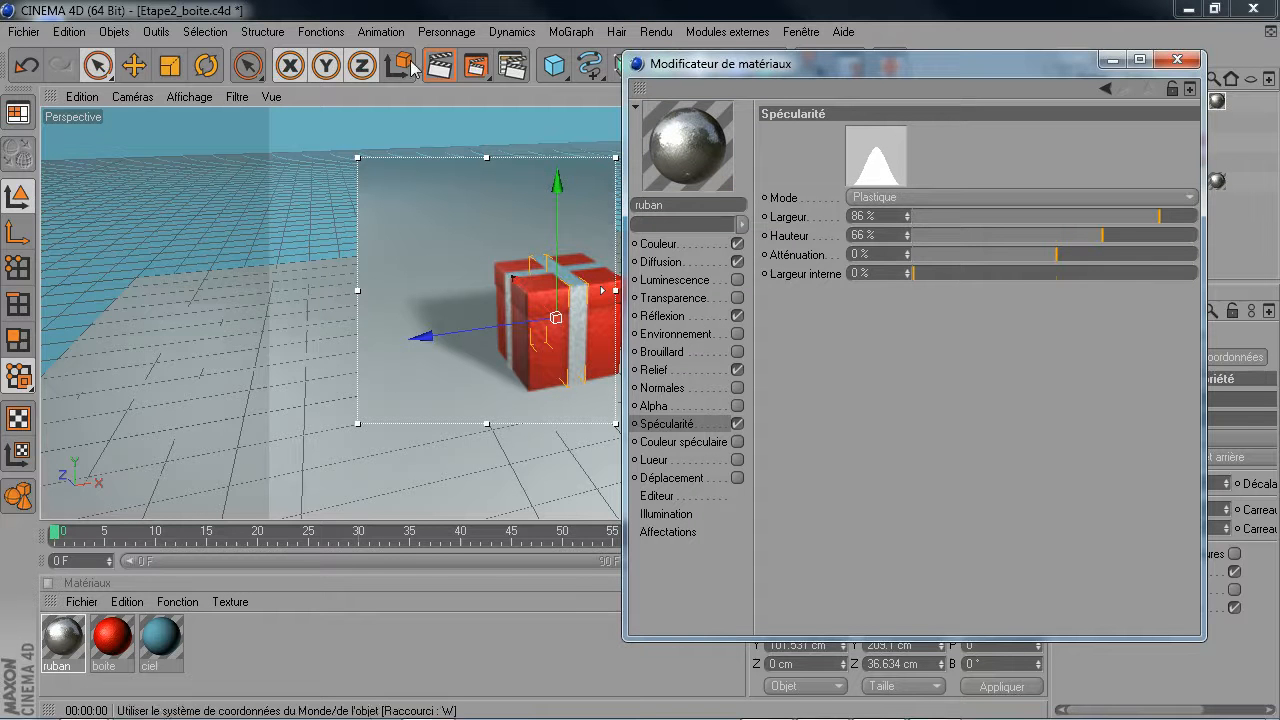
click(437, 66)
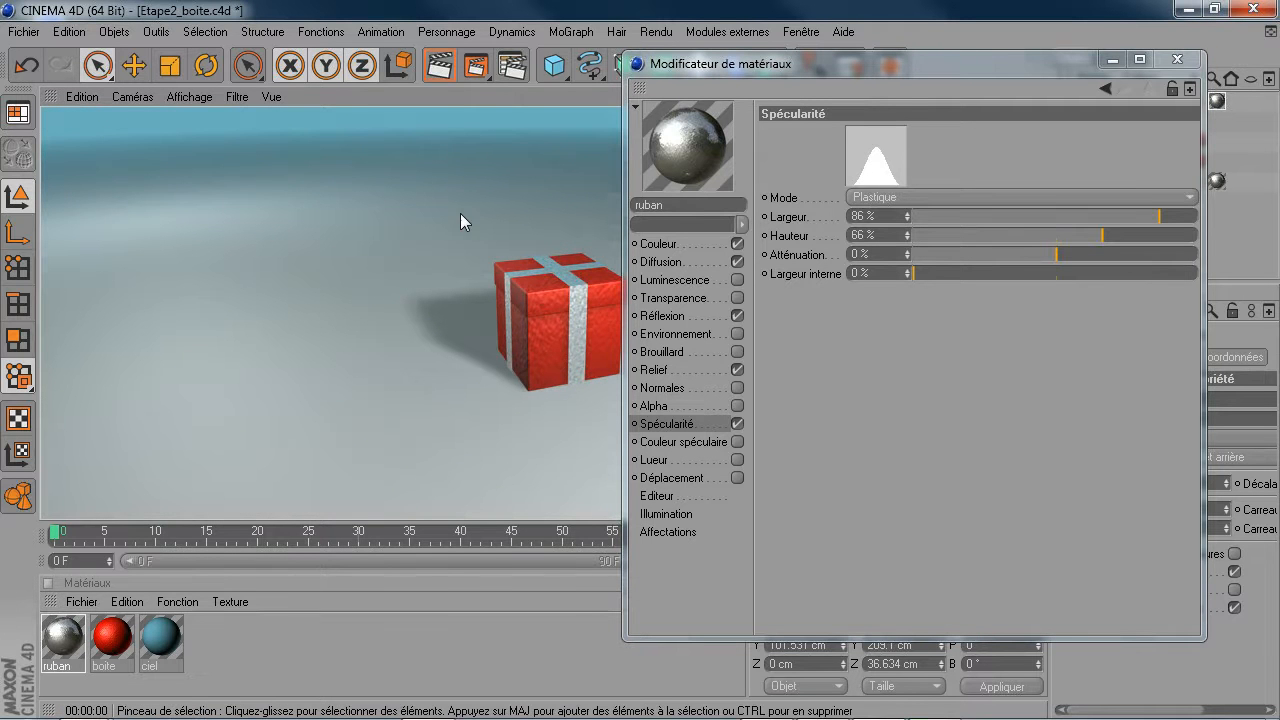
Step: Render the view with the gift box framed closer and nearer the centre to check the ribbon material
alt+middle_drag(569, 250, 373, 232)
scroll(569, 254, up, 3)
click(440, 70)
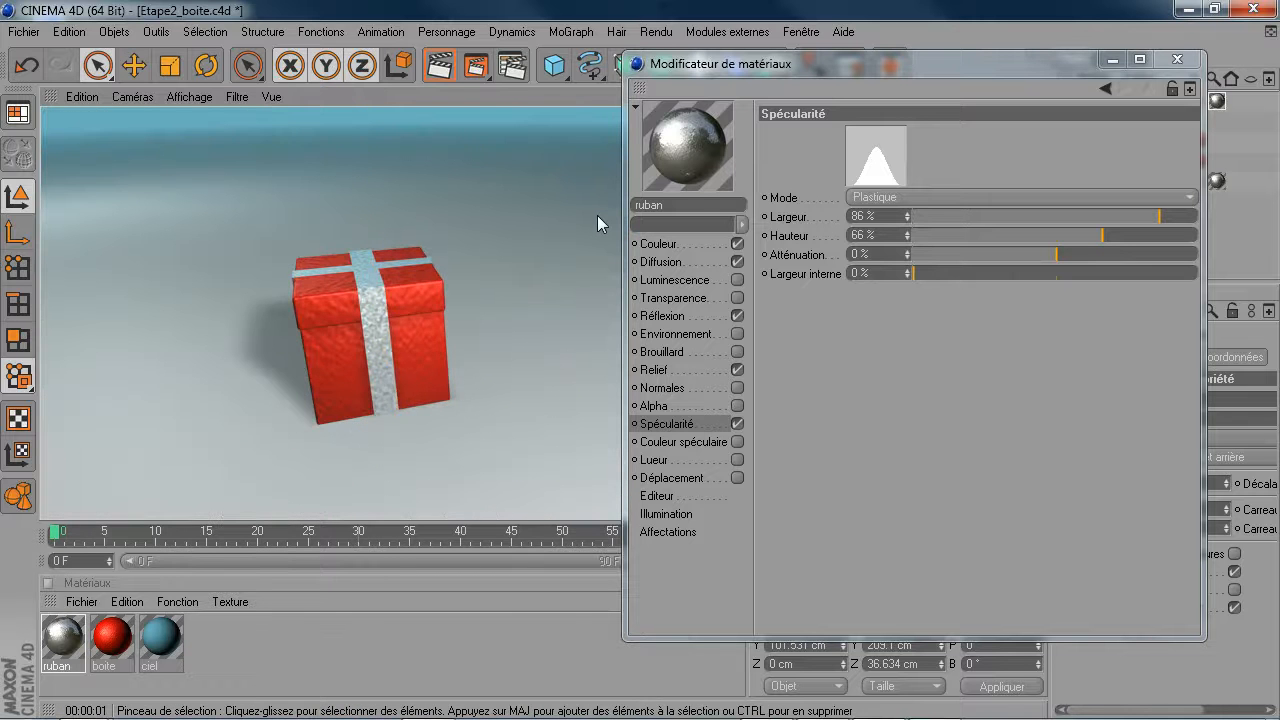
click(486, 77)
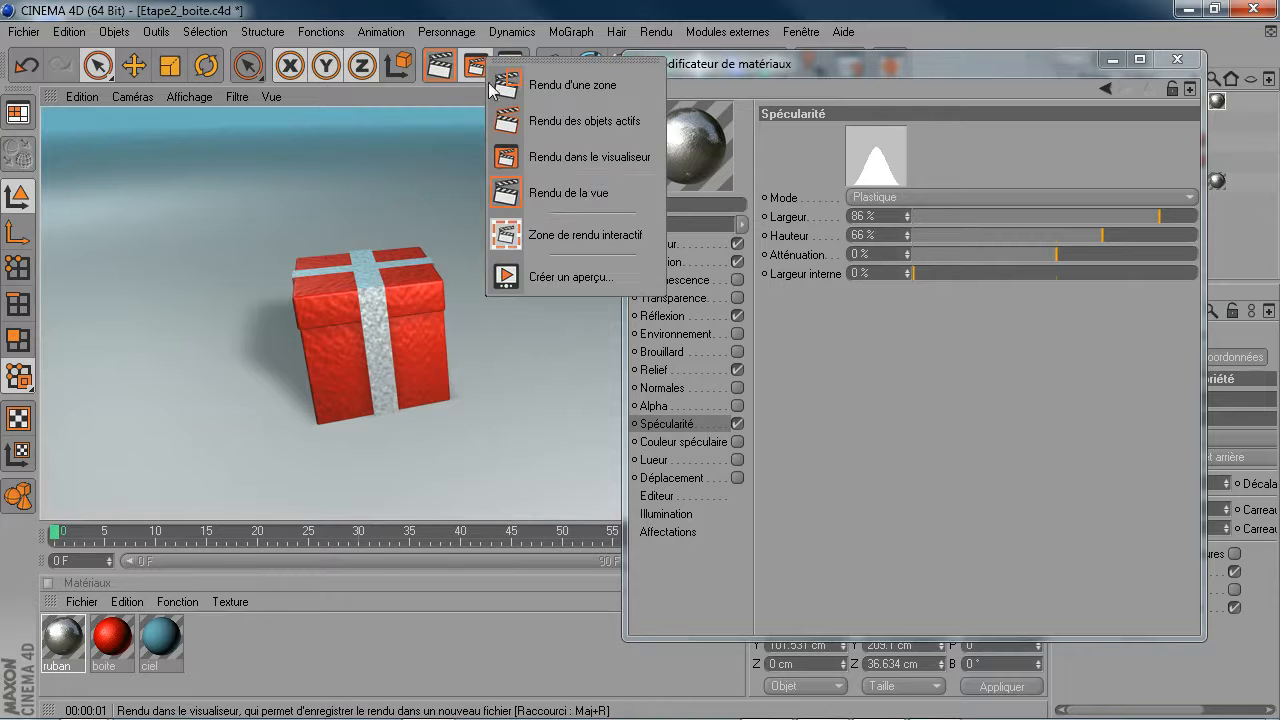
click(541, 232)
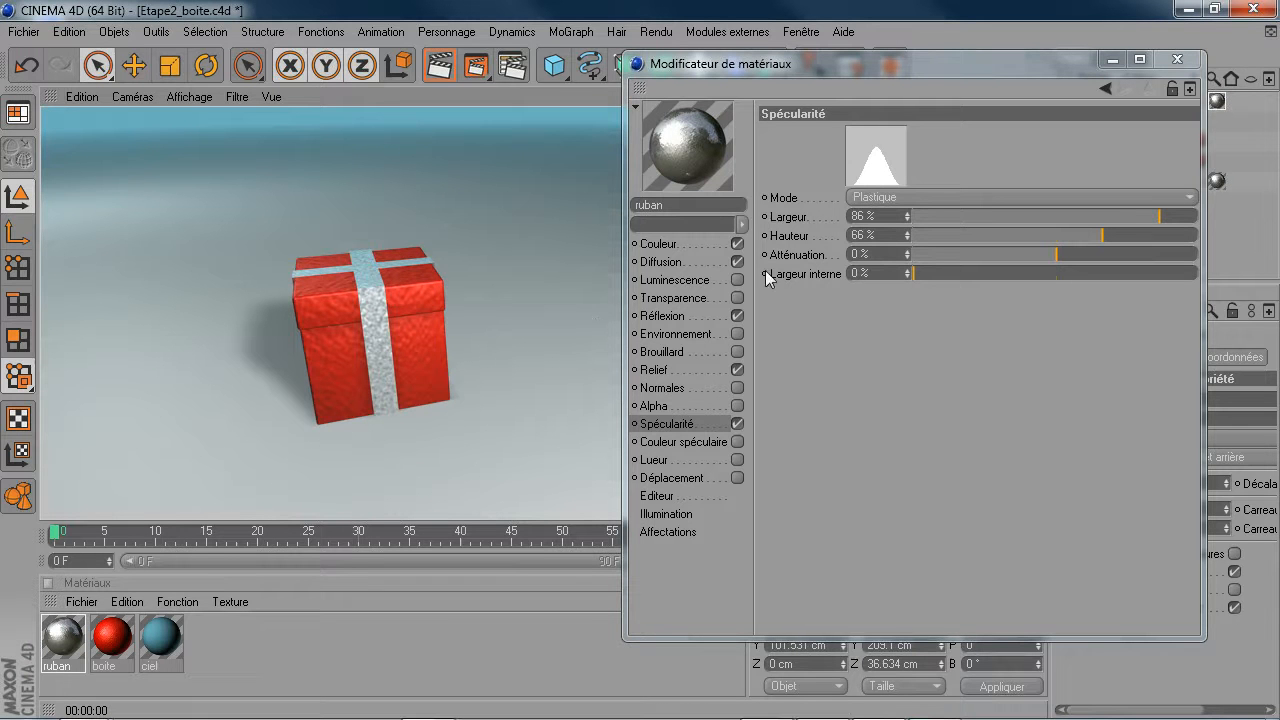
Step: Raise the ruban material's reflection intensity to 41 %, render the view and close the material editor
click(694, 315)
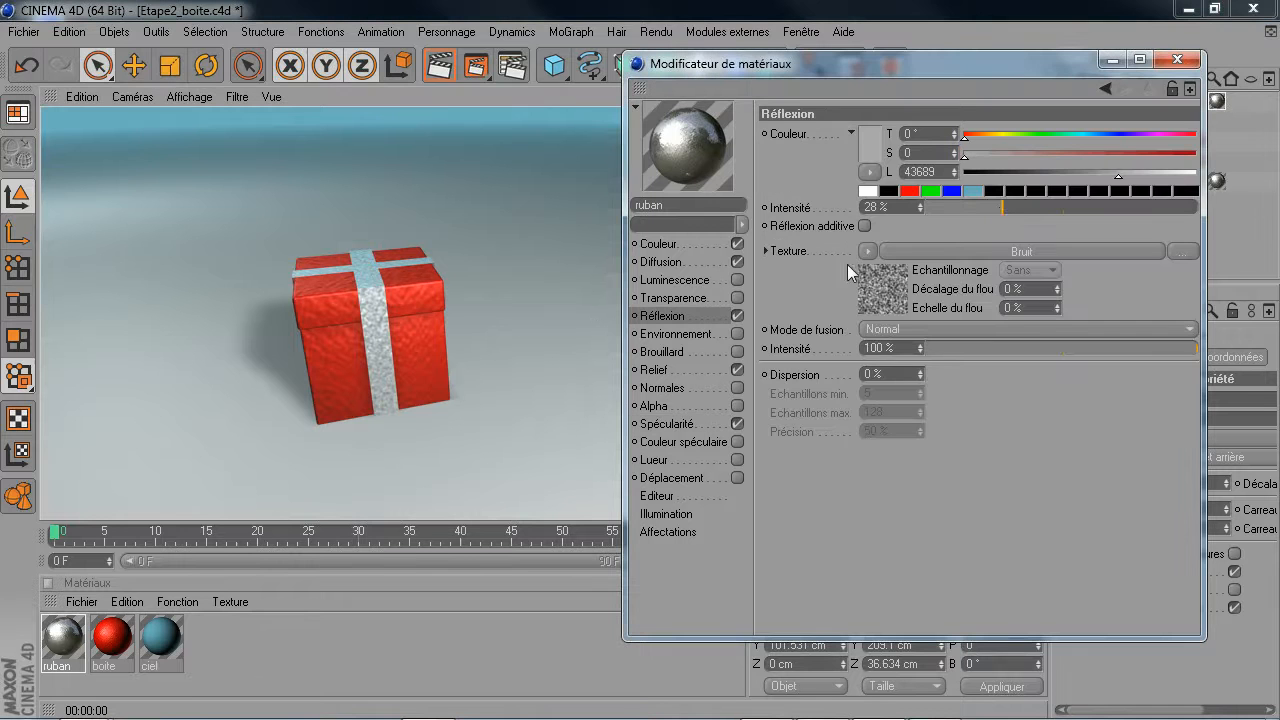
drag(1015, 205, 1026, 209)
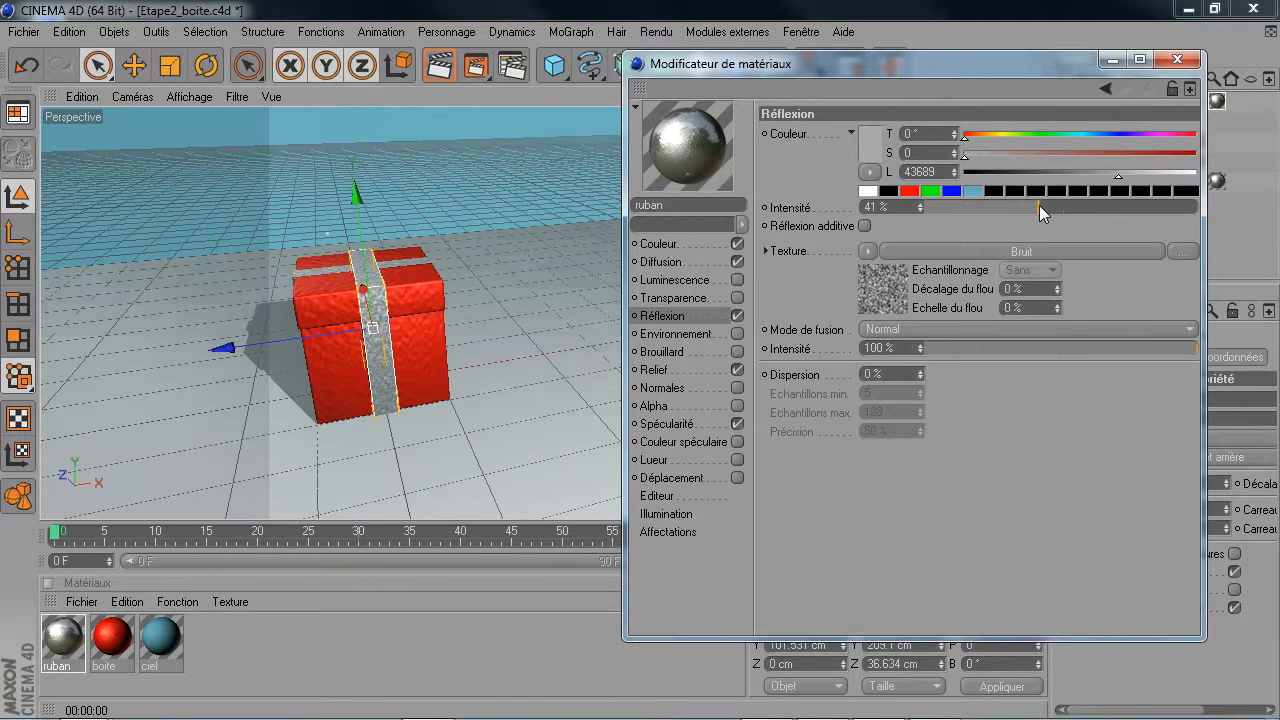
click(446, 76)
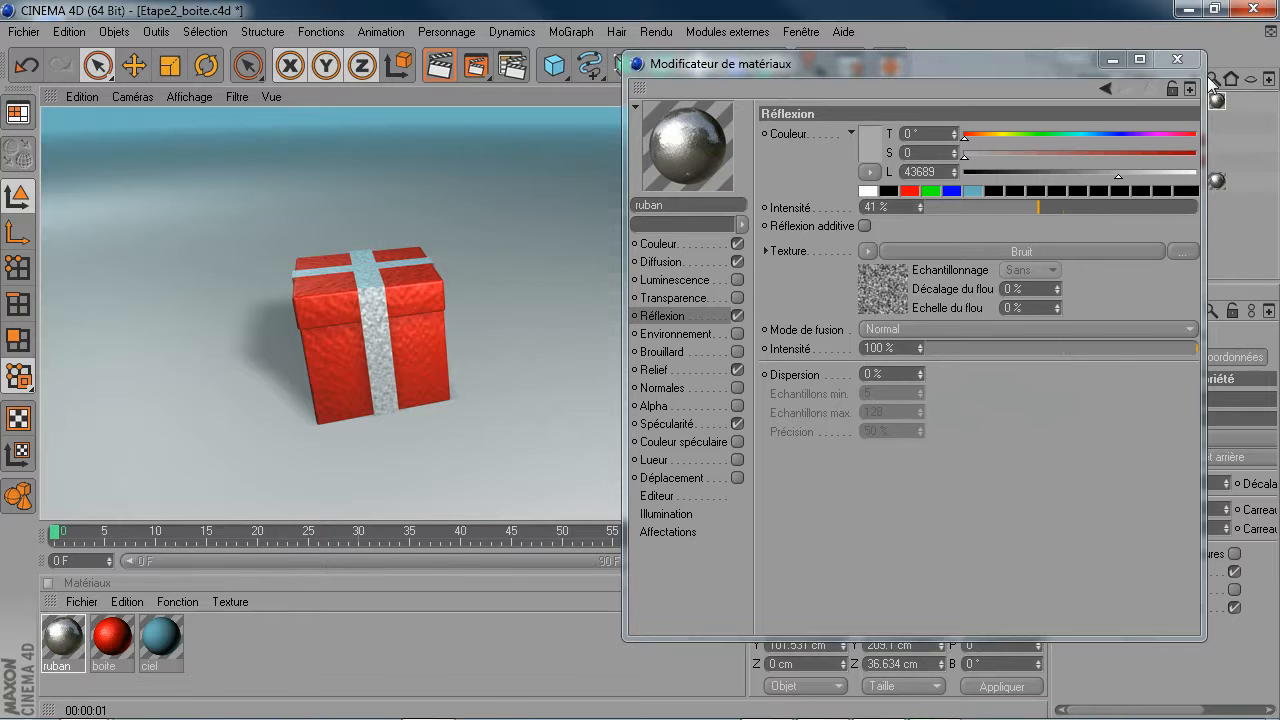
click(1177, 59)
Step: Move the Cube.2 ribbon object below Cube.3 at the end of the object hierarchy and clear the selection
mouse_move(590, 265)
alt+mouse_down()
mouse_move(520, 248)
mouse_move(461, 301)
mouse_move(530, 262)
mouse_move(570, 278)
alt+mouse_up()
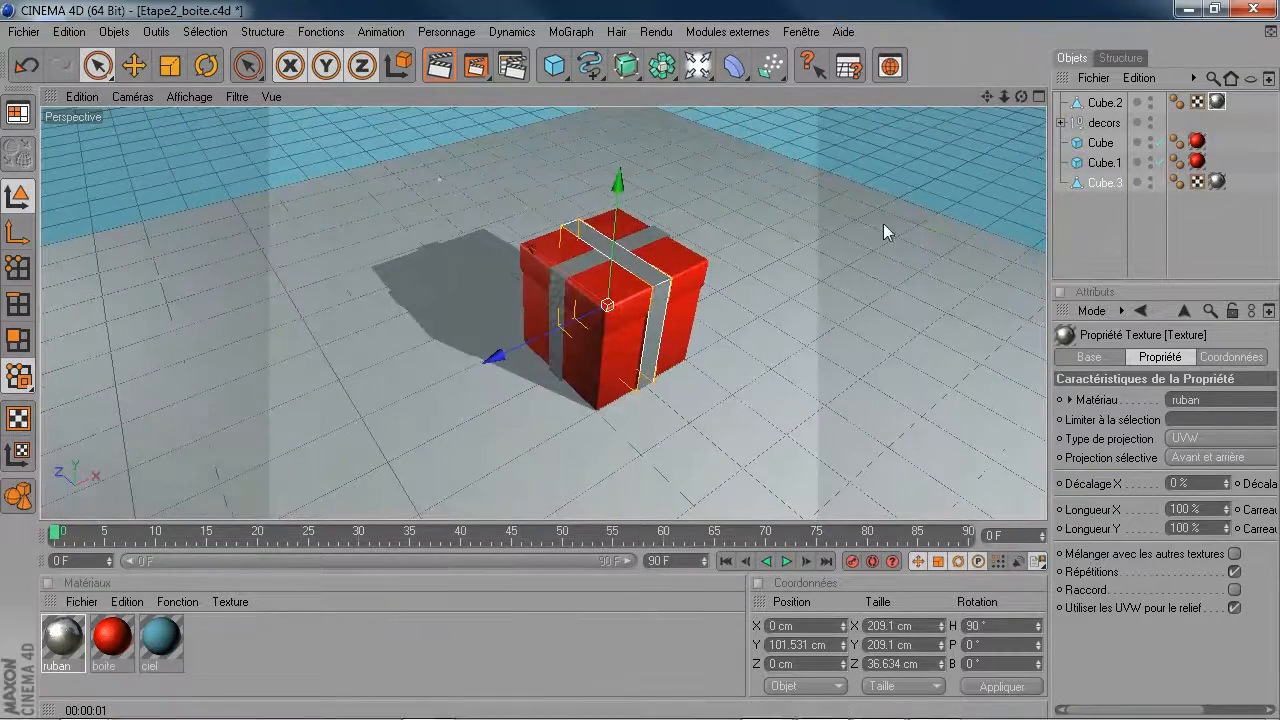
drag(1091, 203, 1078, 203)
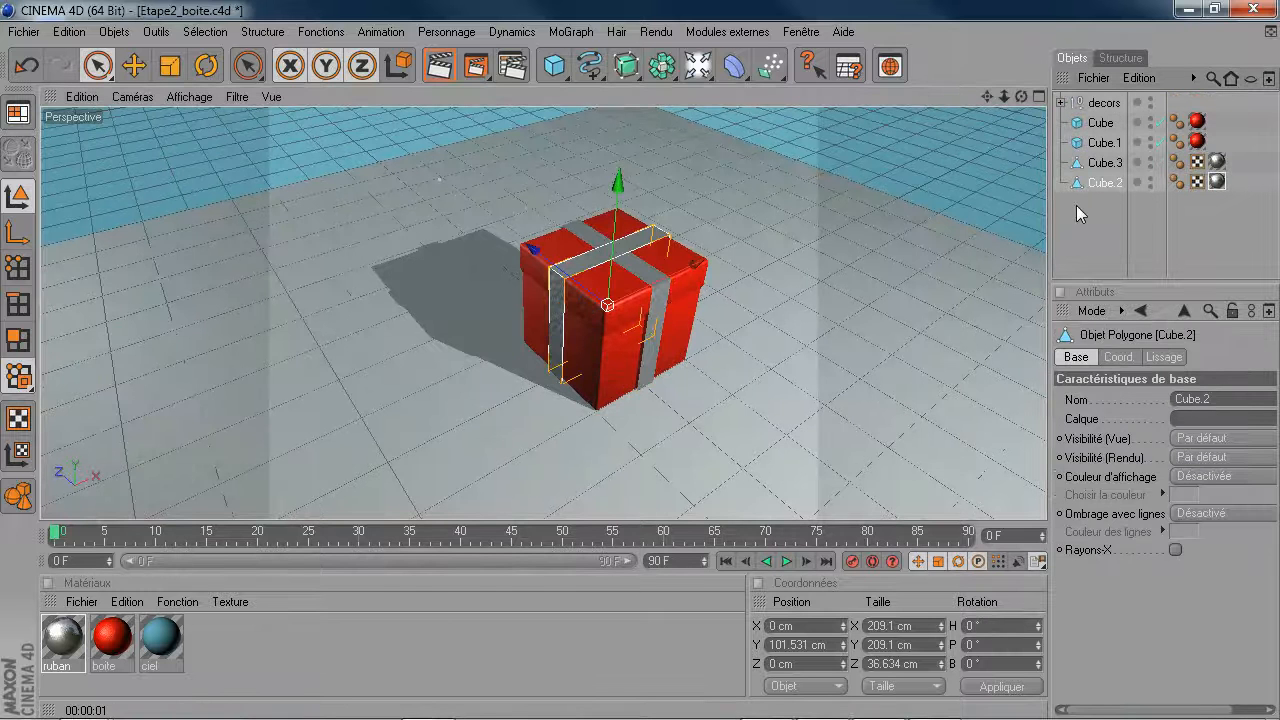
click(1100, 218)
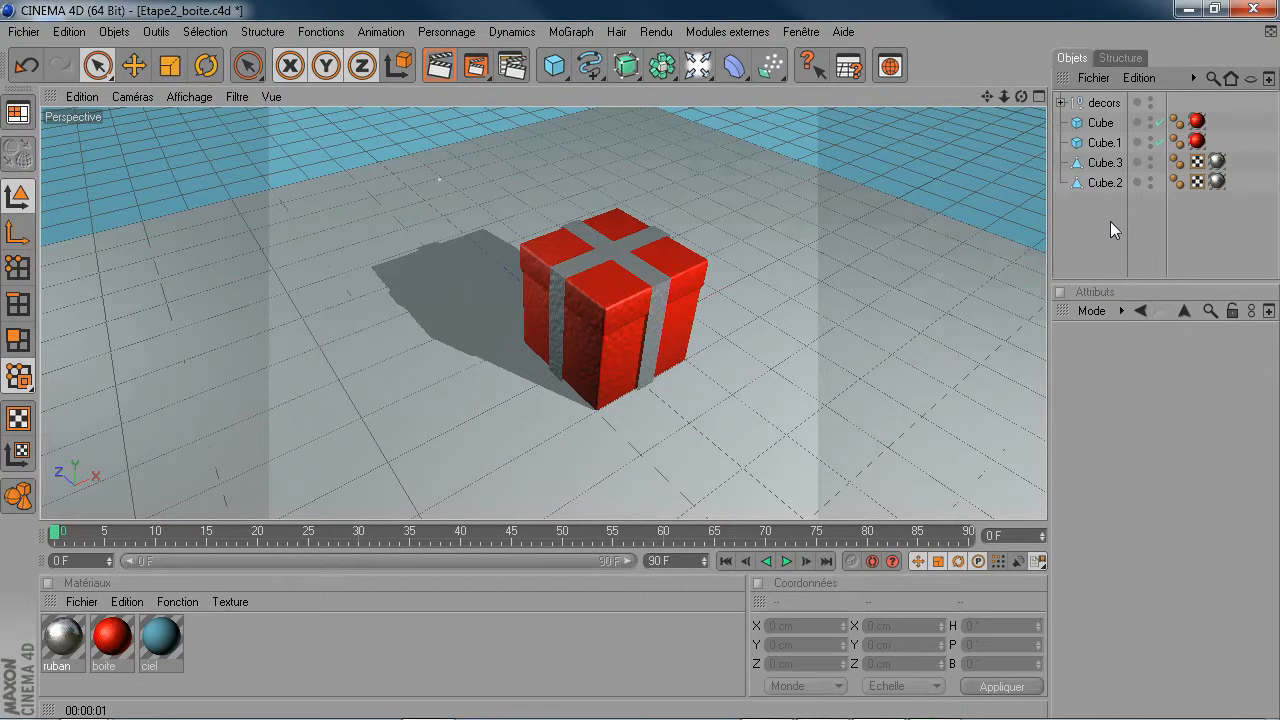
Step: Group Cube, Cube.1, Cube.3 and Cube.2 under a null object and name the group boite
drag(1116, 210, 1076, 117)
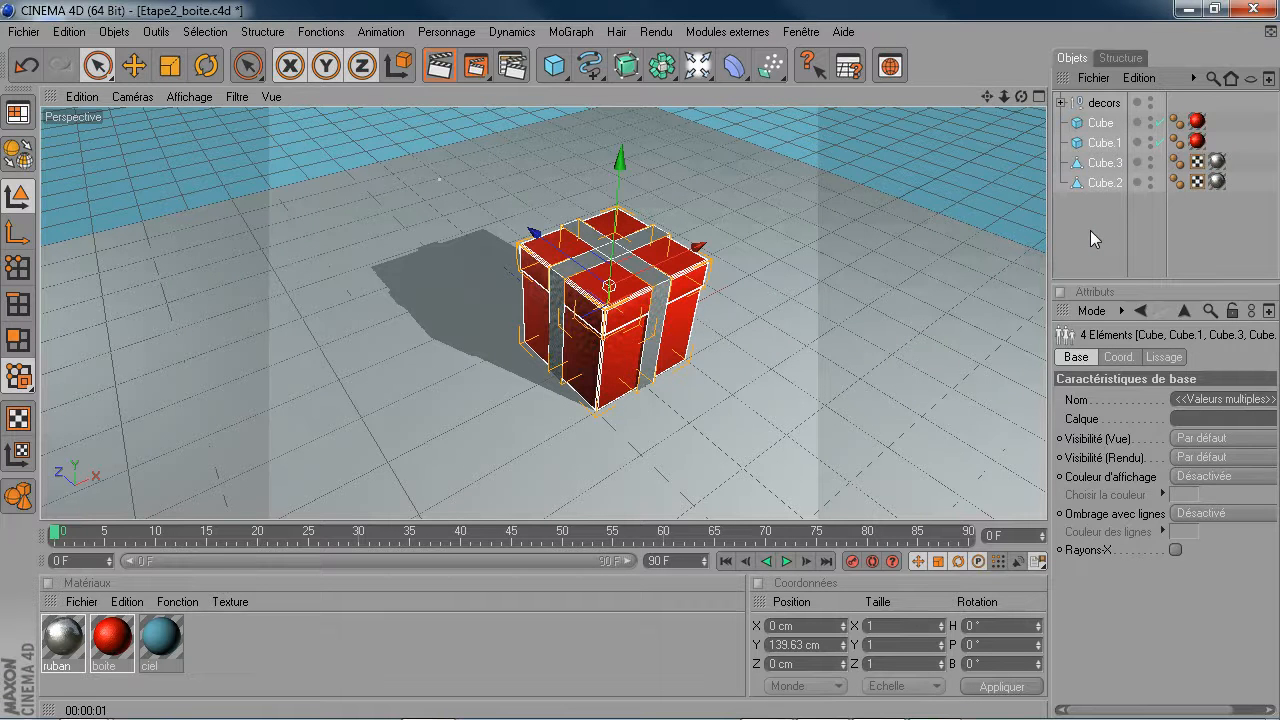
key(alt+g)
double_click(1106, 121)
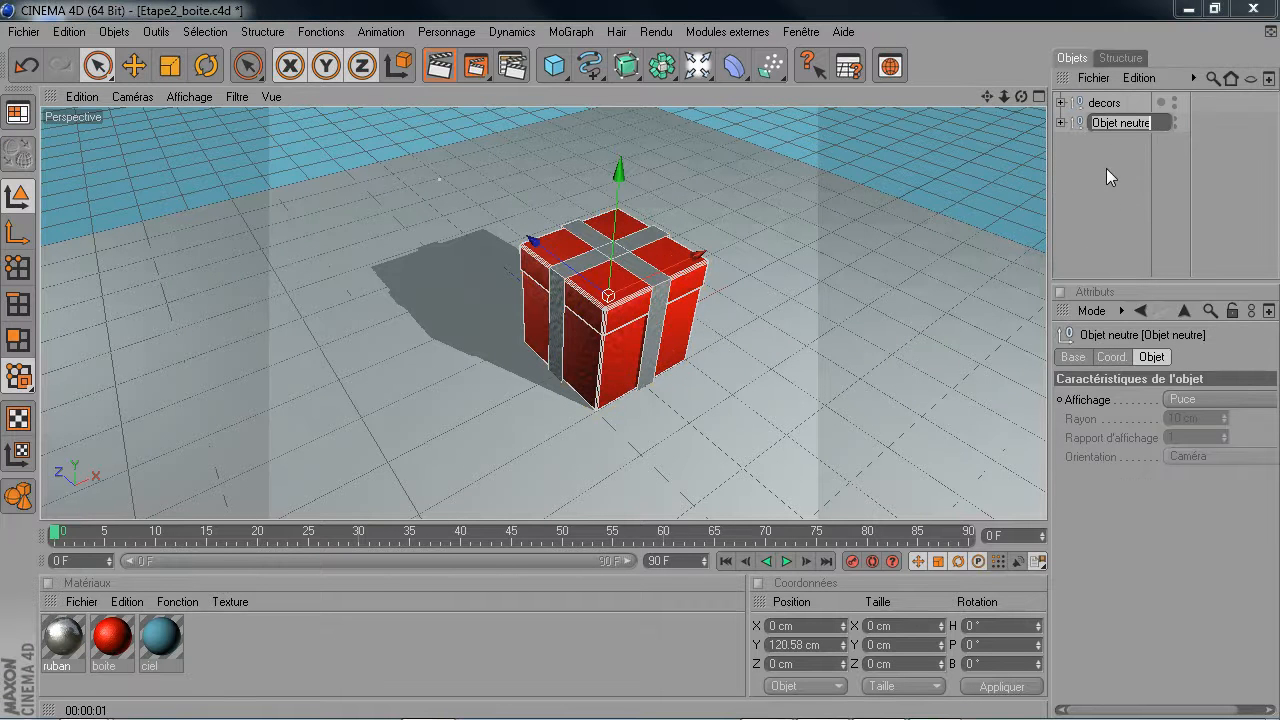
text(boite)
key(Return)
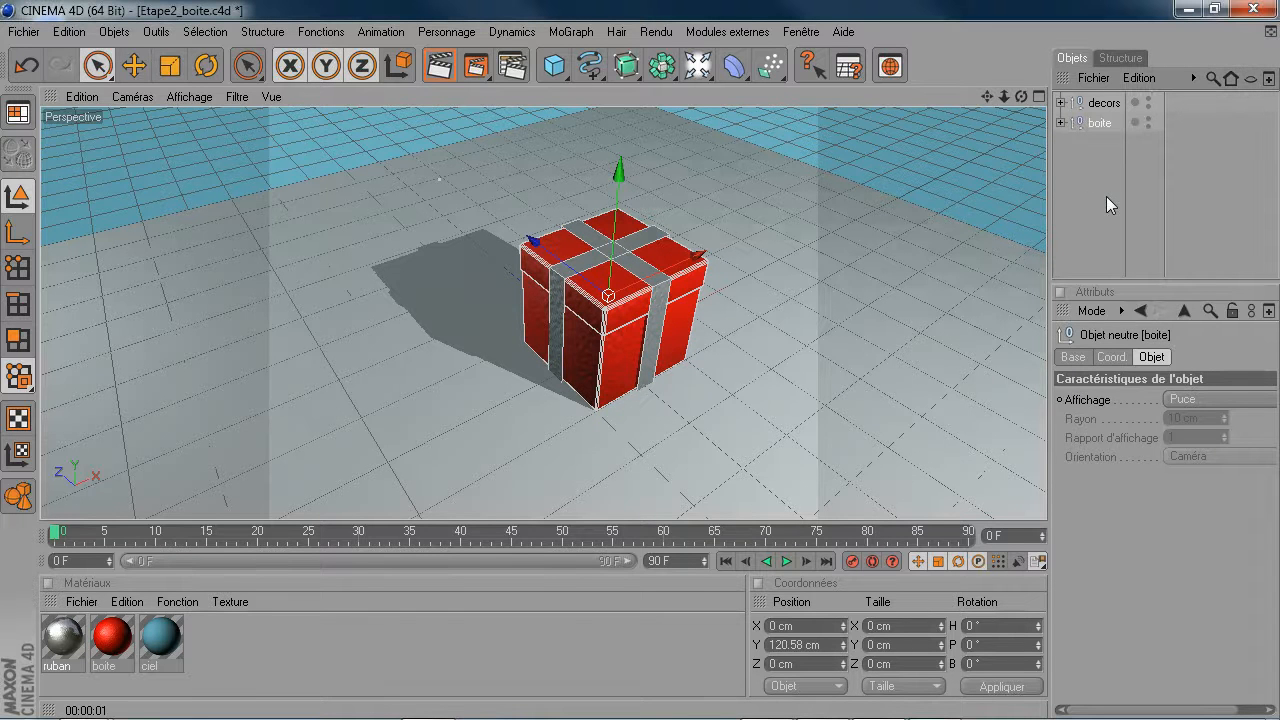